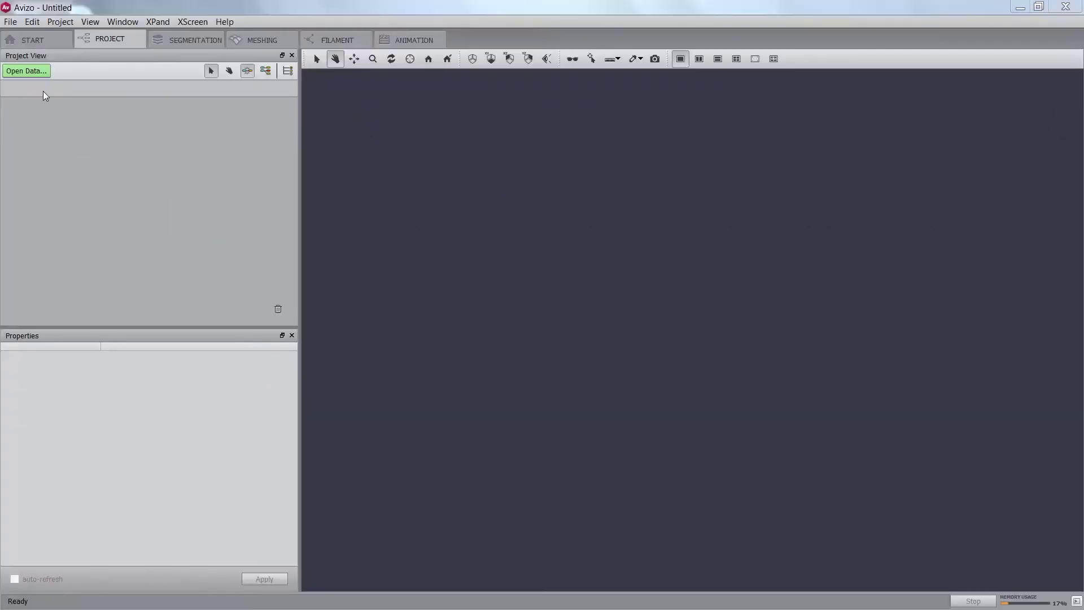
Step: Bring up the Open Data file browser from the Project View
click(32, 72)
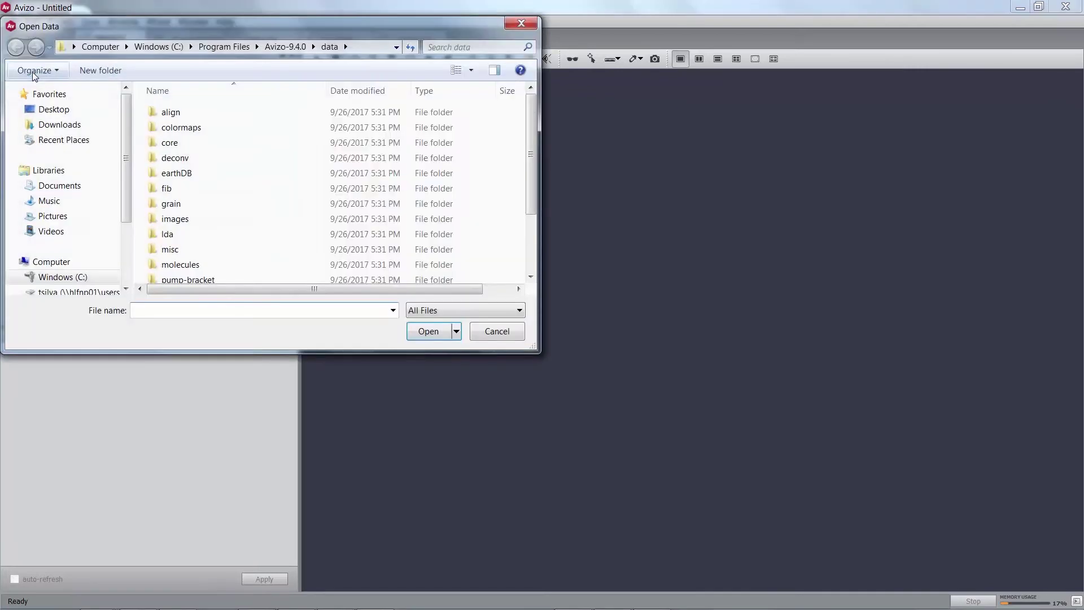
Step: Open Sponceram.am from the tutorials\PNM data folder
scroll(194, 204, down, 2)
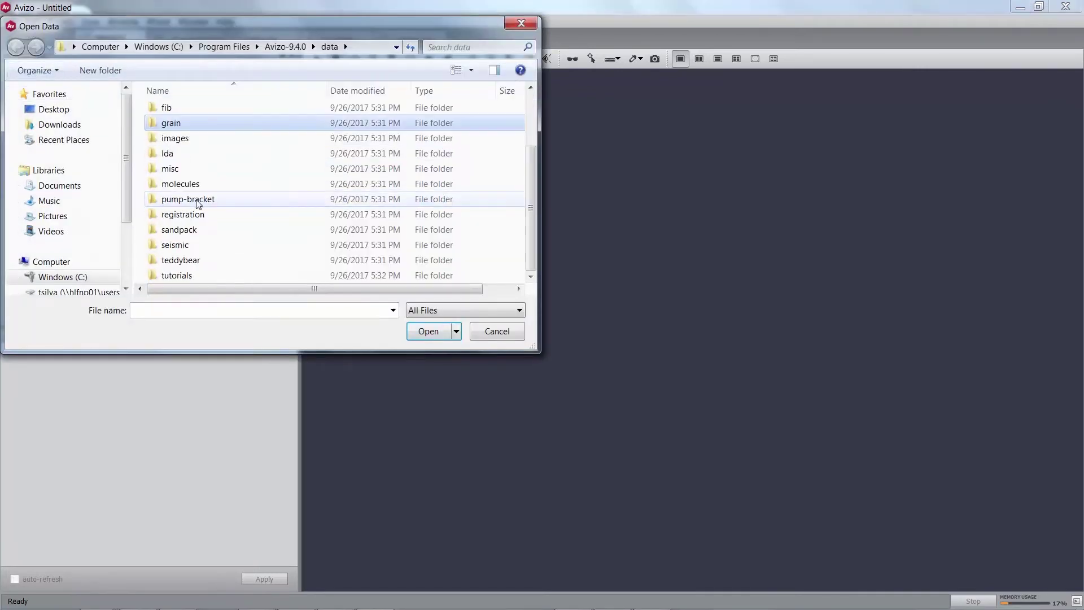
double_click(192, 279)
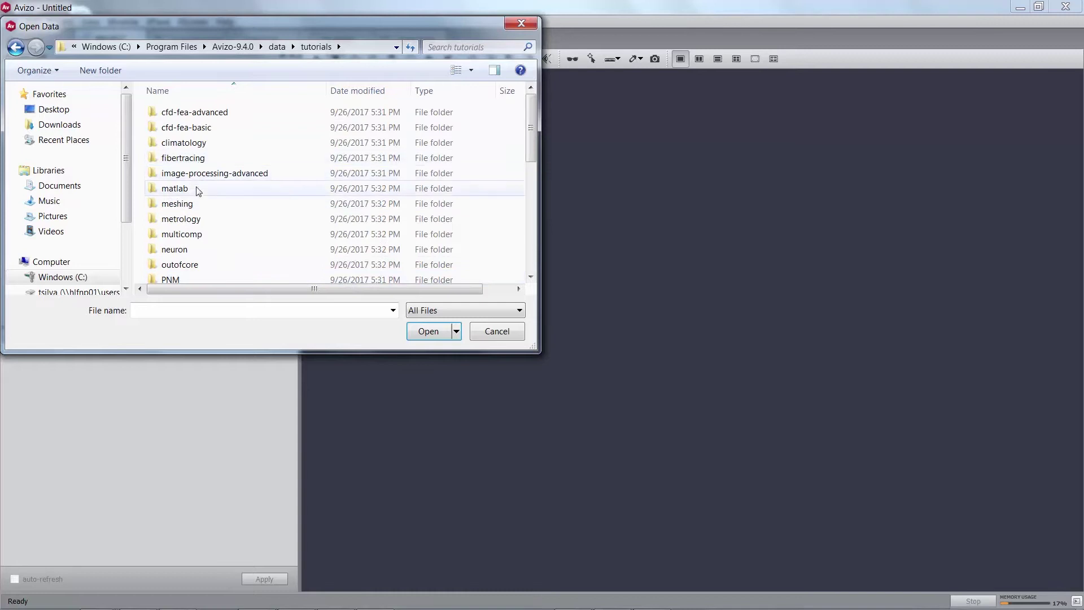
scroll(195, 251, down, 1)
double_click(172, 247)
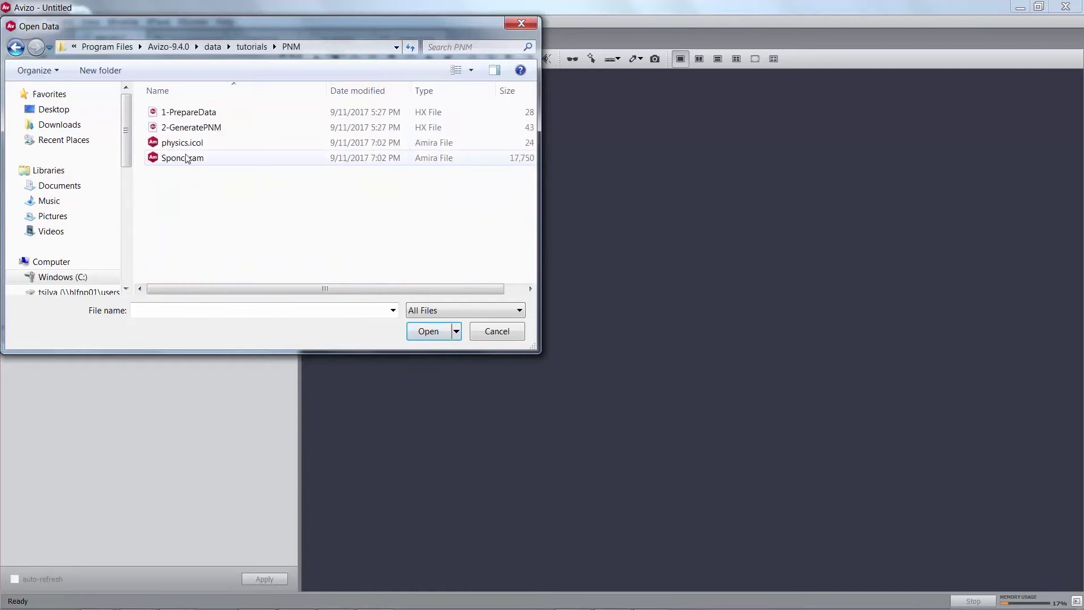
double_click(184, 158)
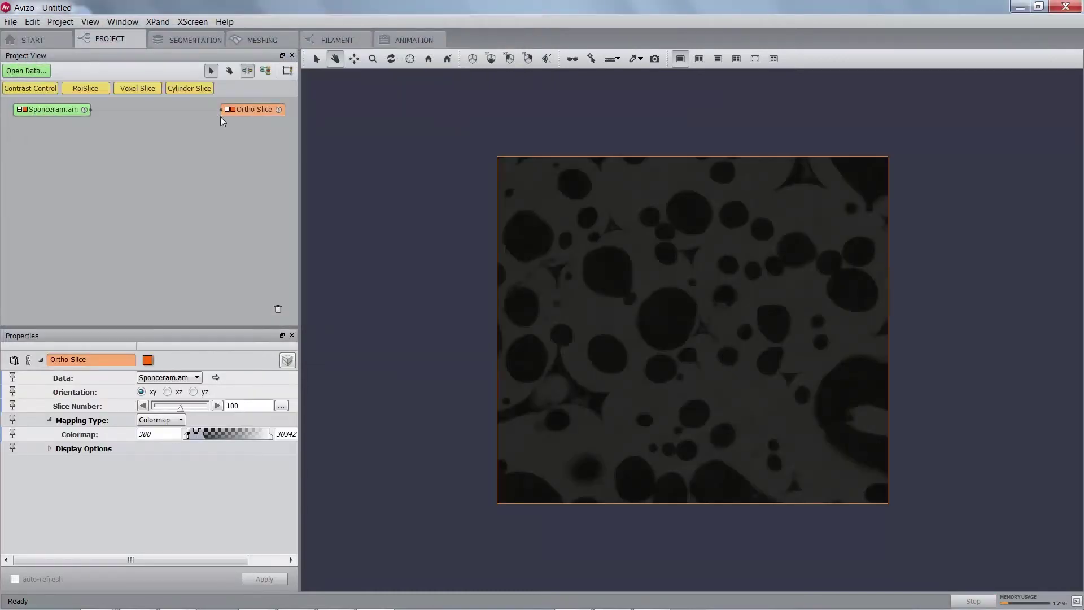
Step: Replace the Ortho Slice with a Volume Rendering whose colormap maximum is 4590, viewed obliquely
click(232, 110)
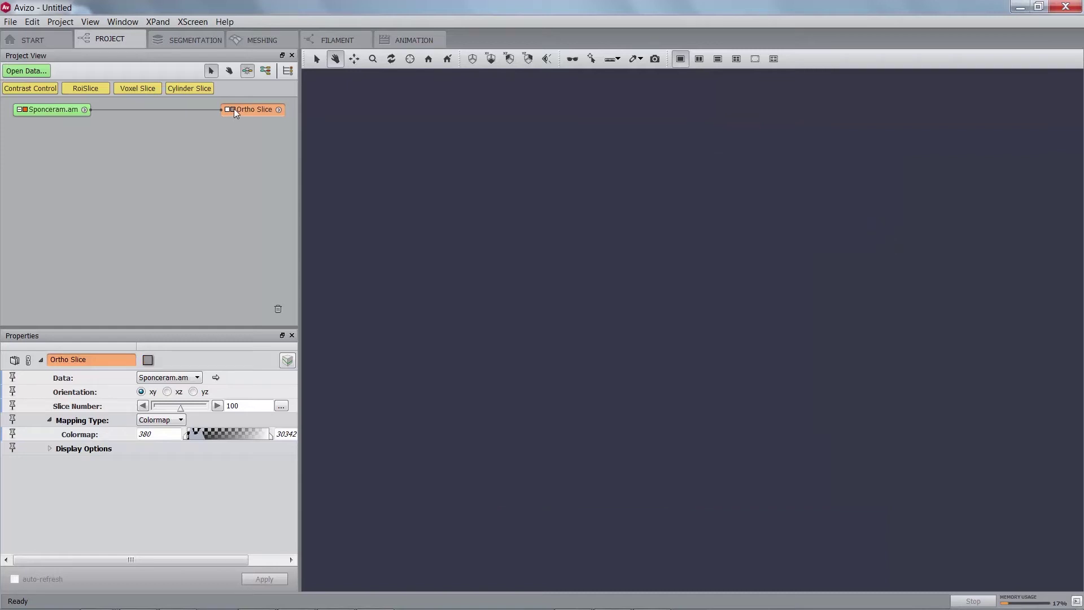
click(70, 113)
click(41, 91)
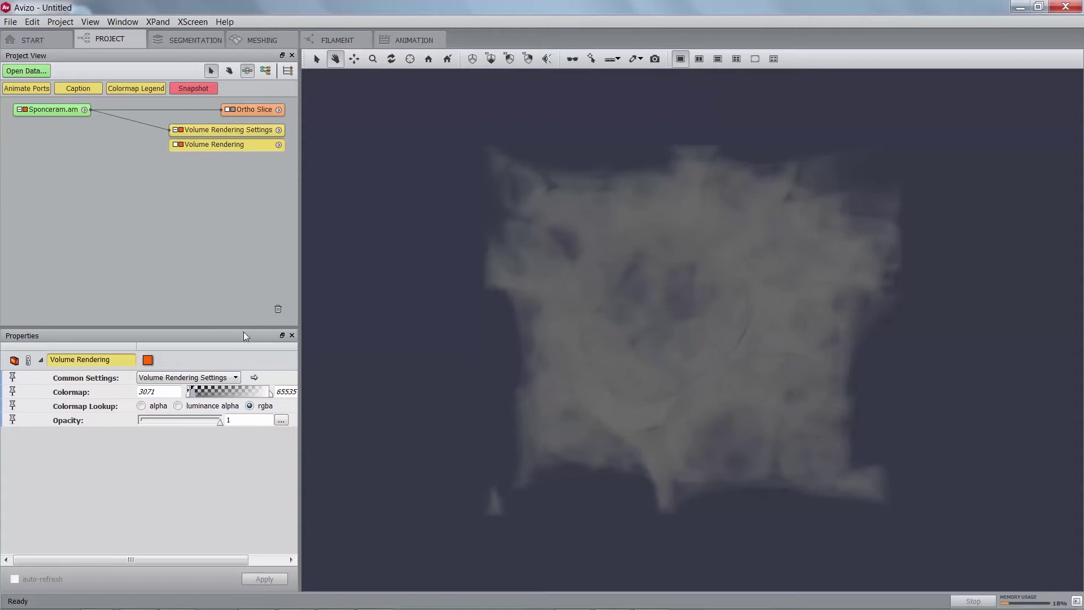
double_click(285, 391)
text(4590)
key(Return)
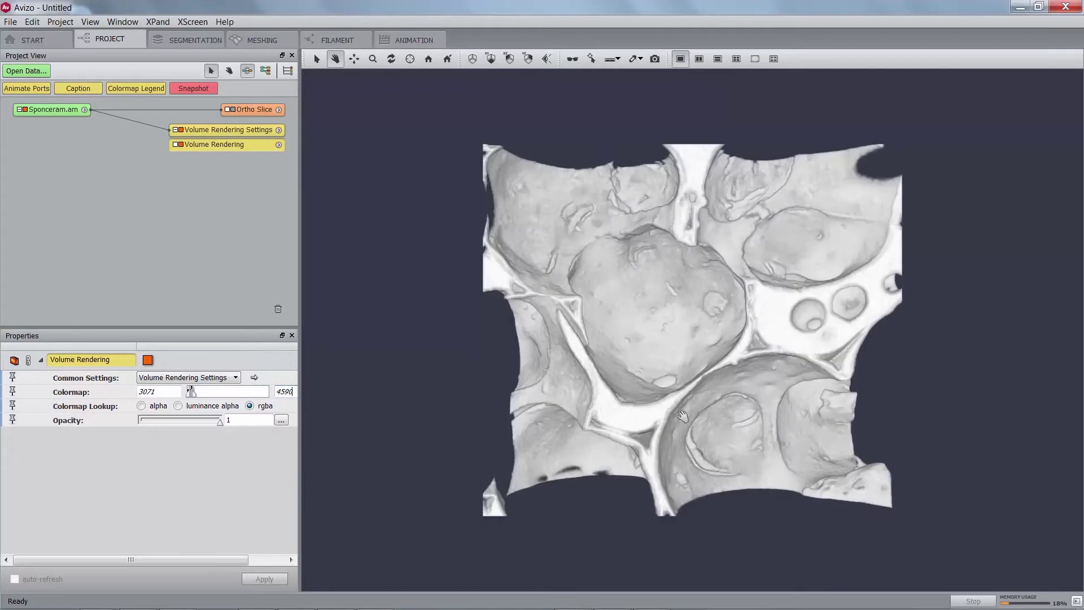
drag(672, 431, 596, 435)
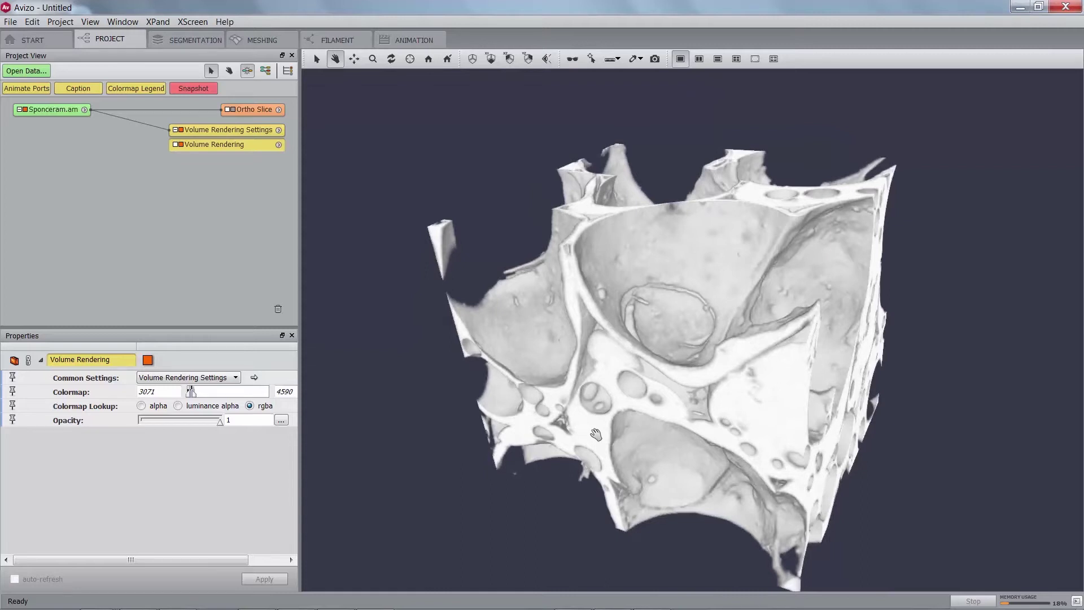
Step: Apply Auto Thresholding with type Auto Threshold Low to Sponceram.am, yielding threshold 3451
right_click(52, 112)
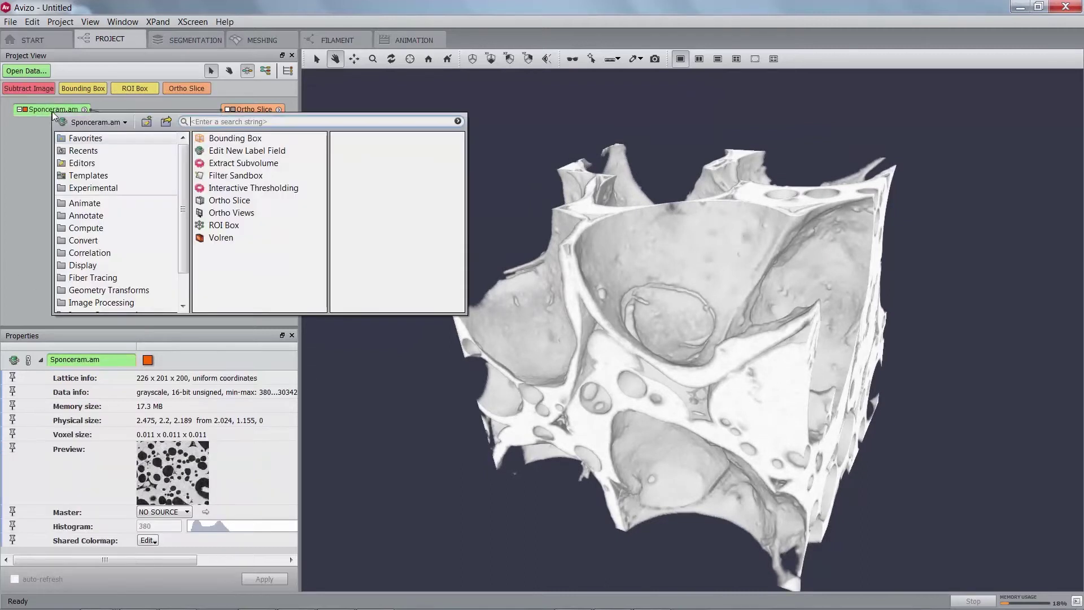
text(auto)
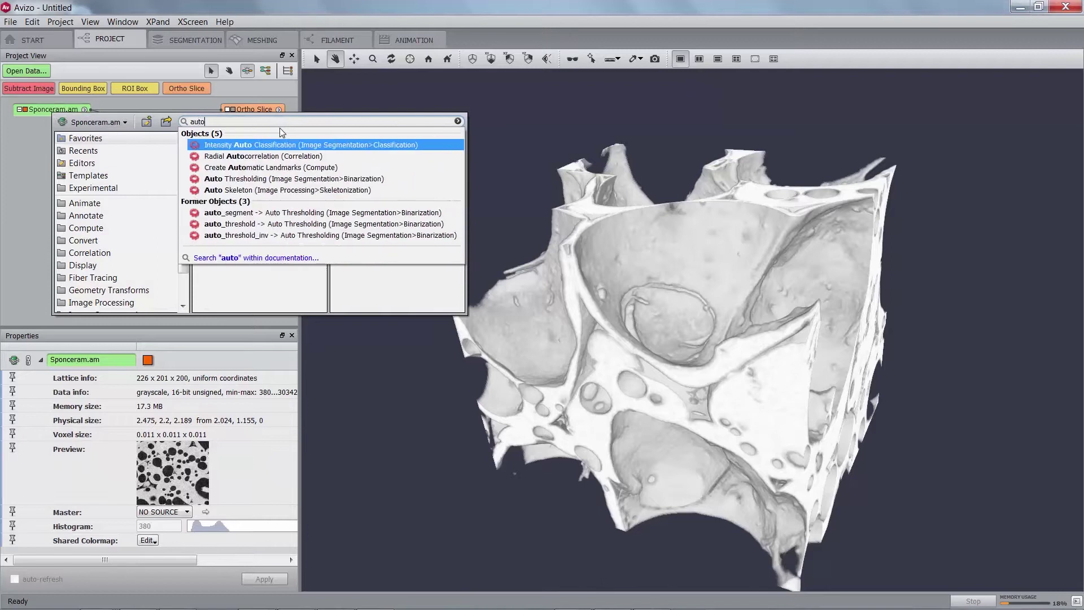
click(270, 179)
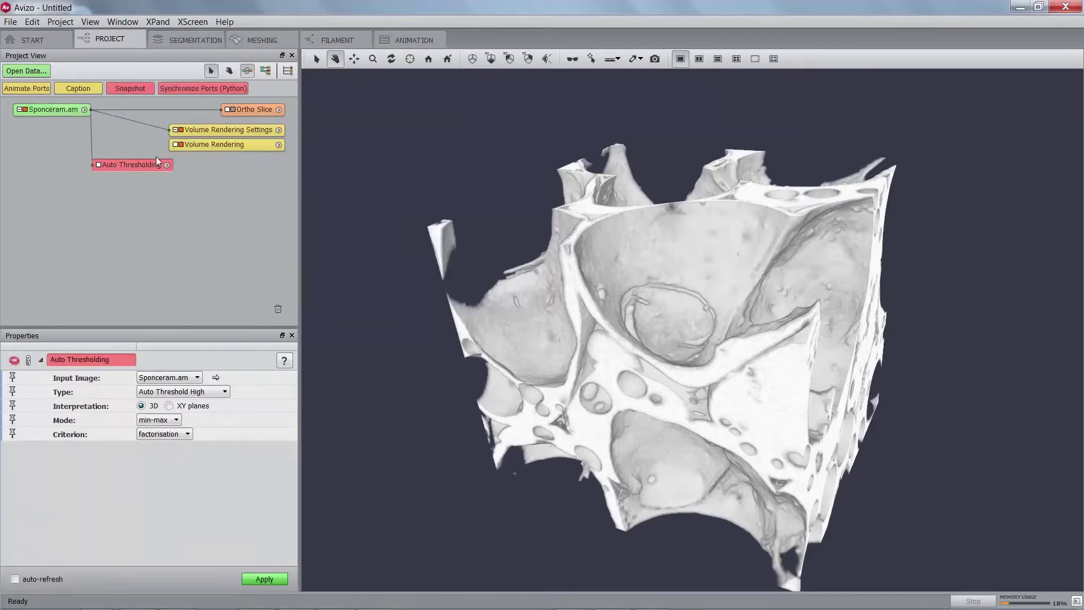
click(190, 394)
click(188, 413)
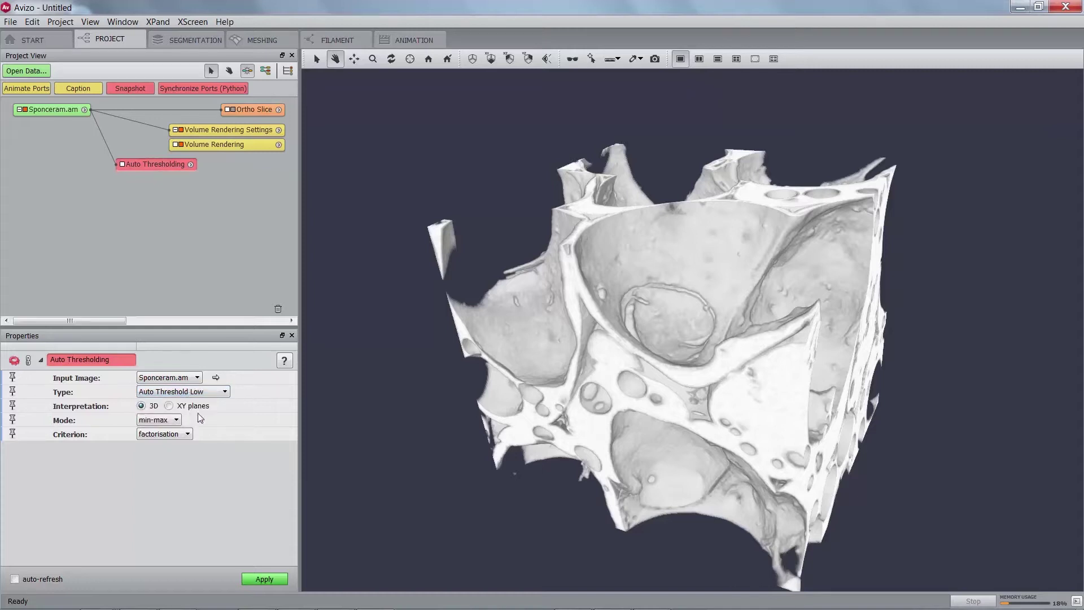
click(259, 579)
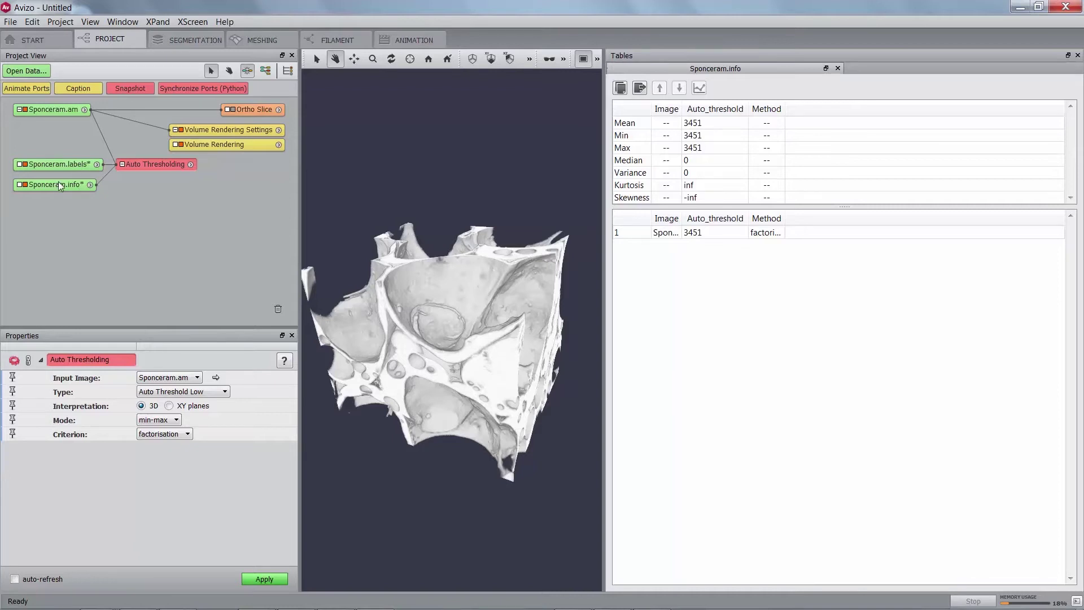
drag(604, 215, 777, 213)
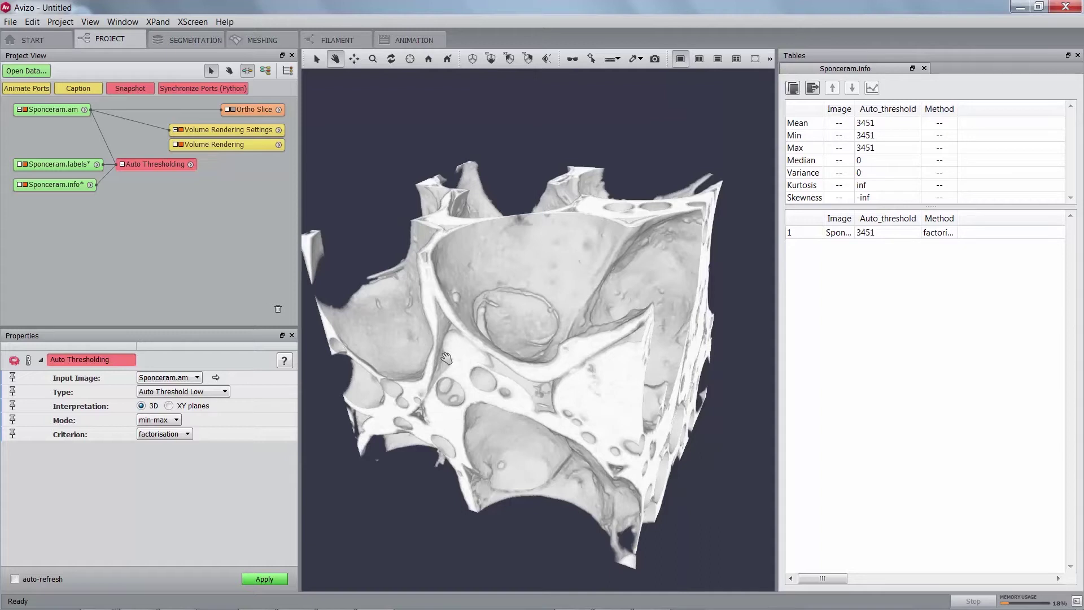
click(74, 164)
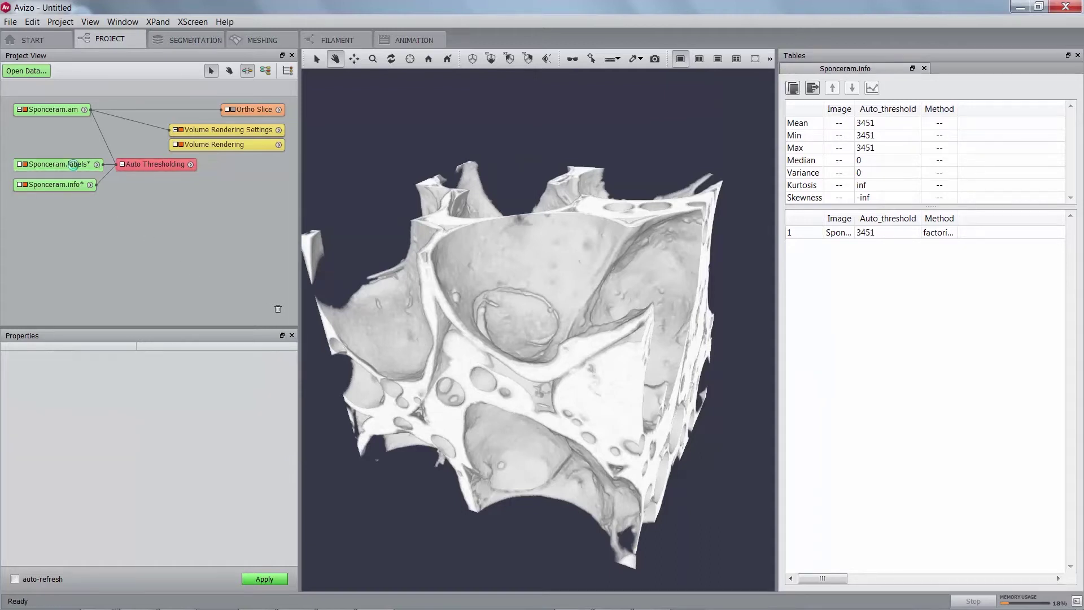
Step: Run Axis Connectivity on Sponceram.labels with a 26 neighbourhood along the Z axis
right_click(73, 165)
text(axis)
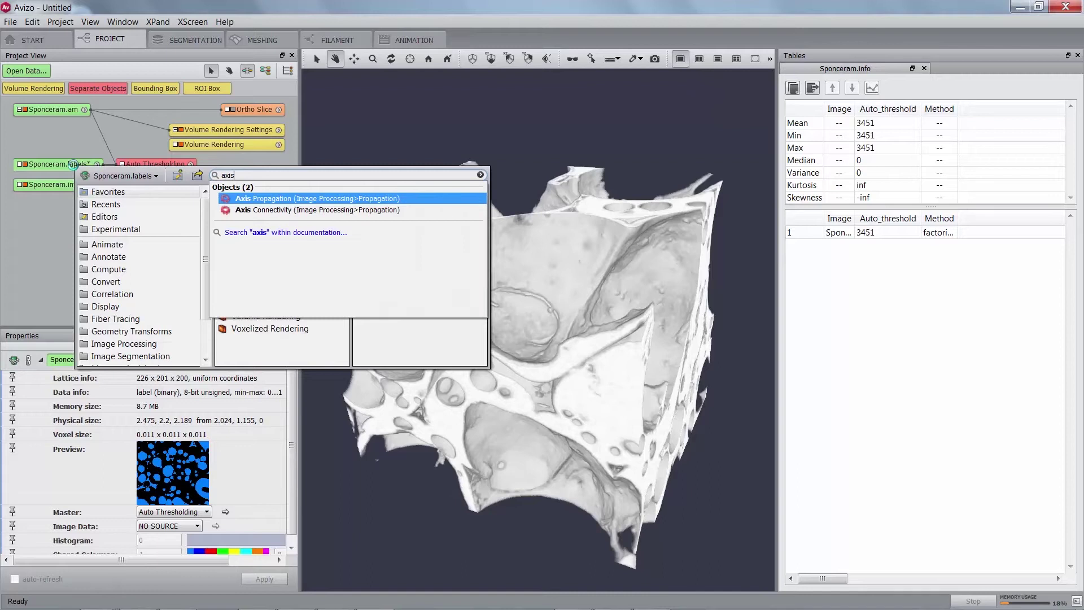
click(232, 209)
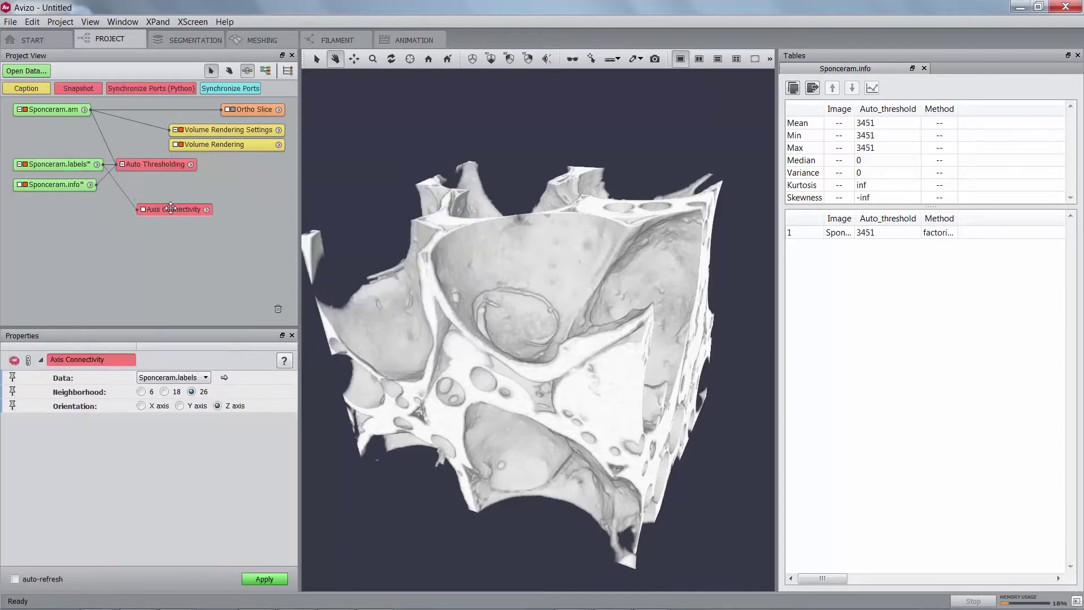
drag(171, 209, 180, 209)
click(192, 392)
click(264, 579)
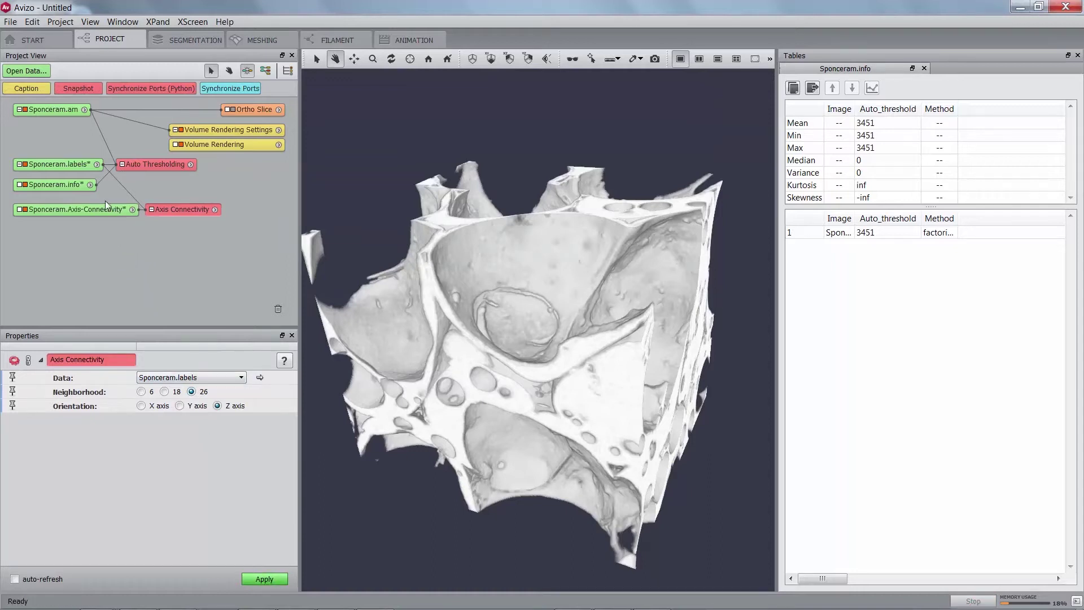
click(94, 226)
drag(94, 226, 95, 222)
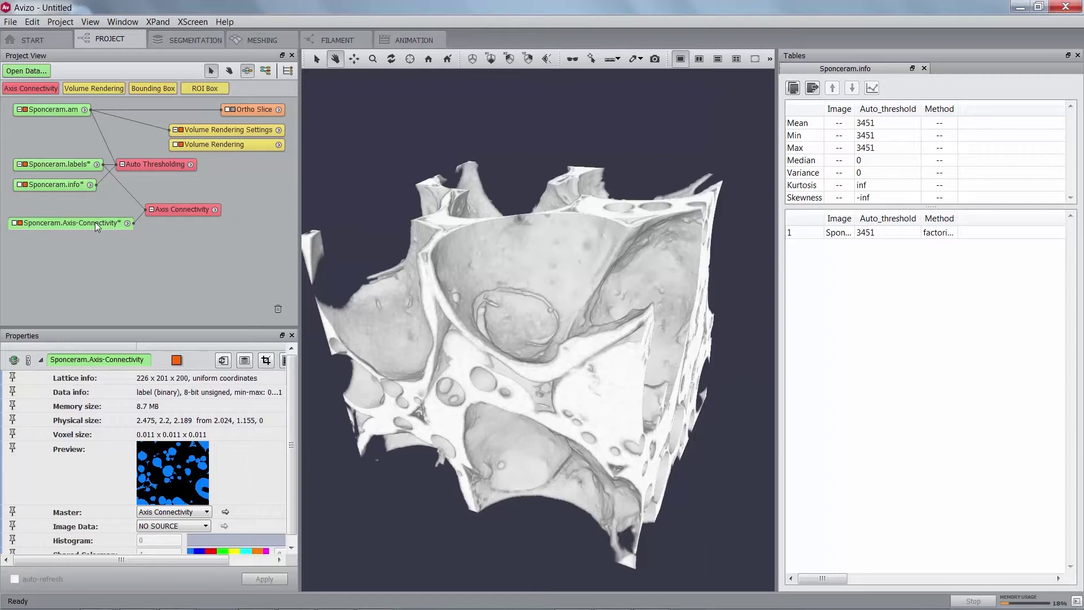
Step: Attach Volume Fraction modules to Sponceram.labels and to Sponceram.Axis-Connectivity
right_click(69, 167)
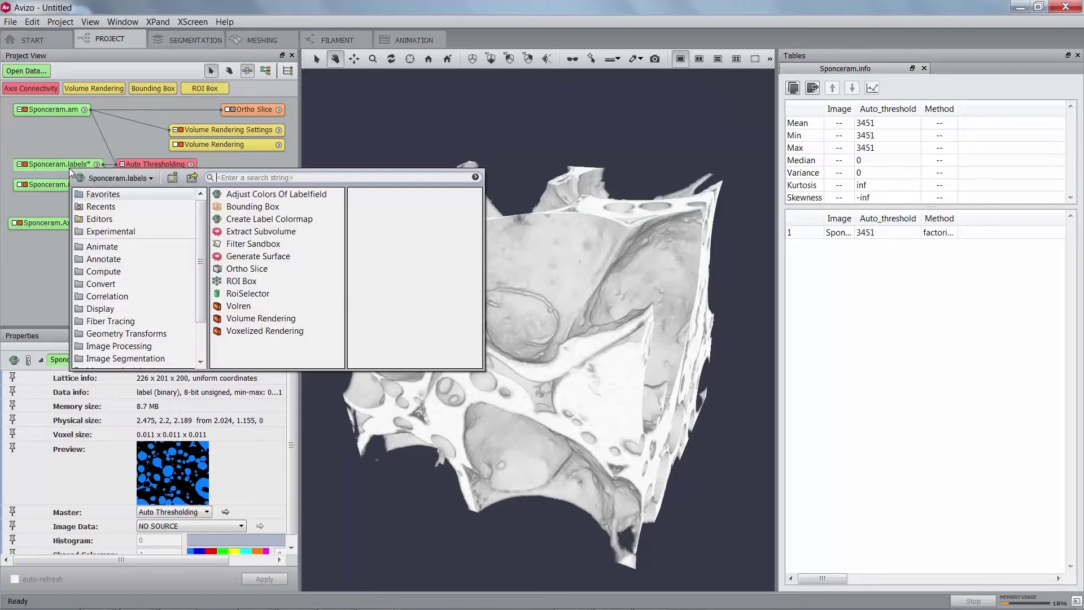
text(frac)
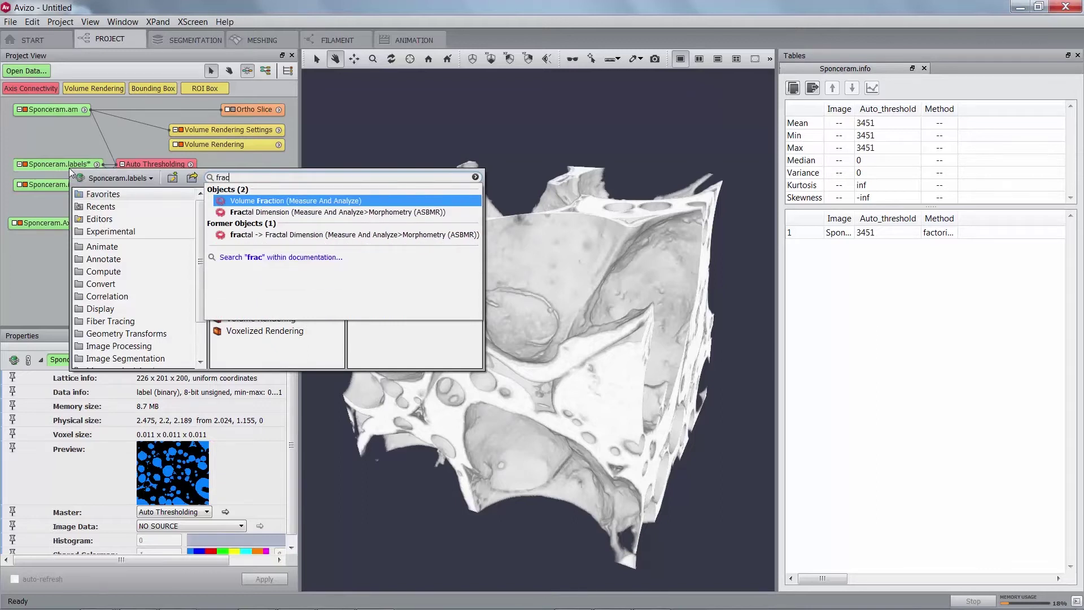
click(272, 201)
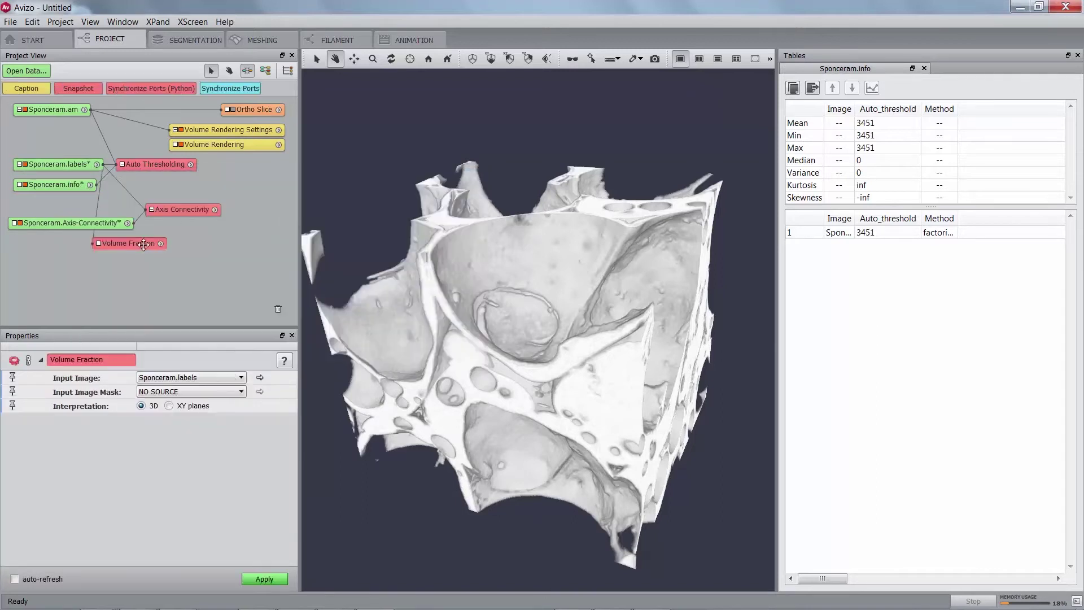
right_click(86, 221)
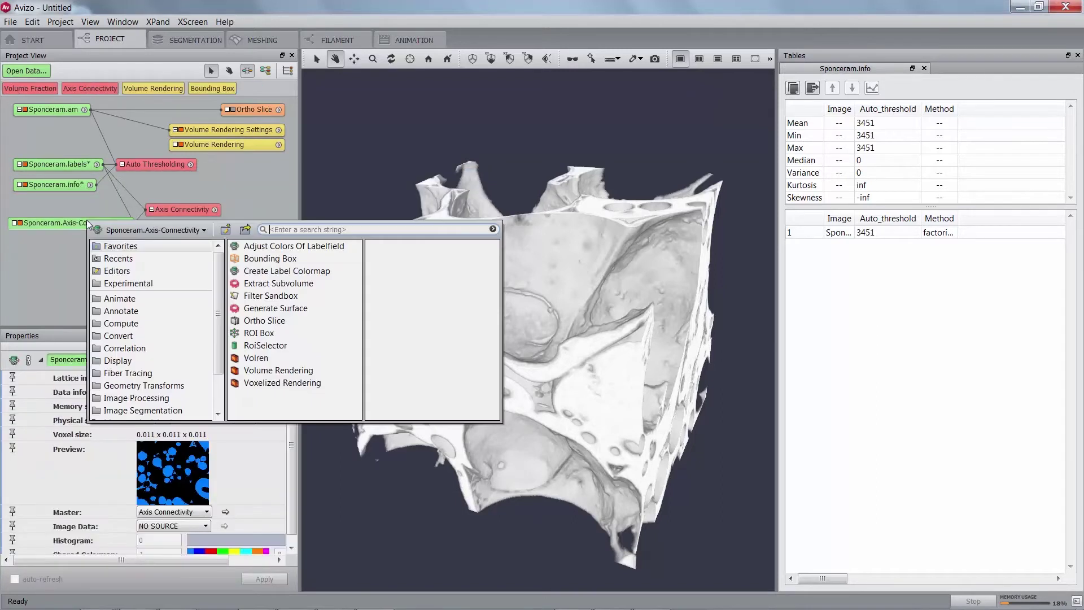
text(frac)
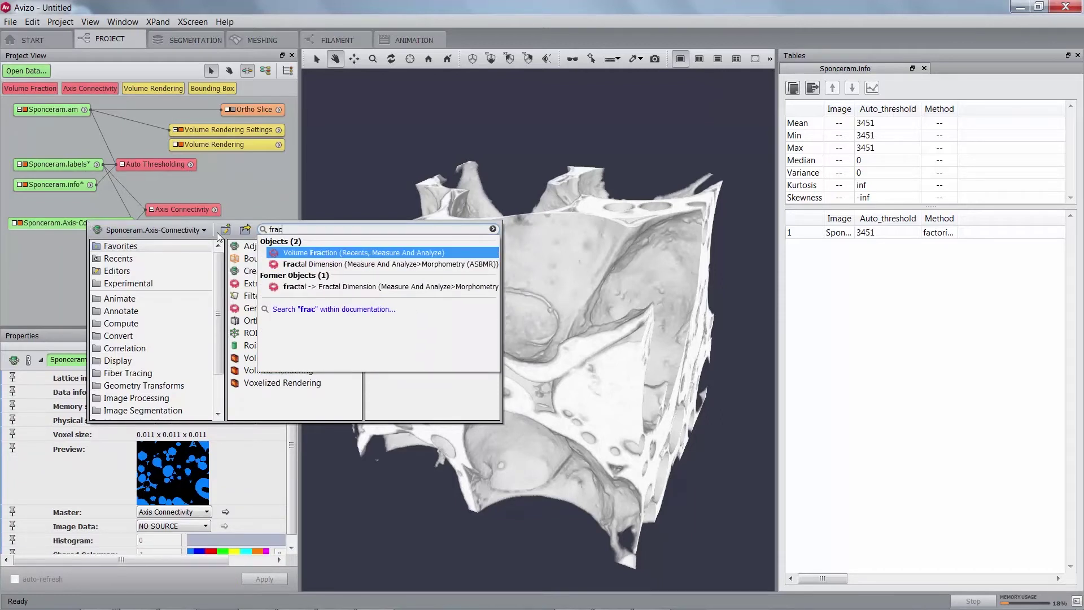
click(297, 252)
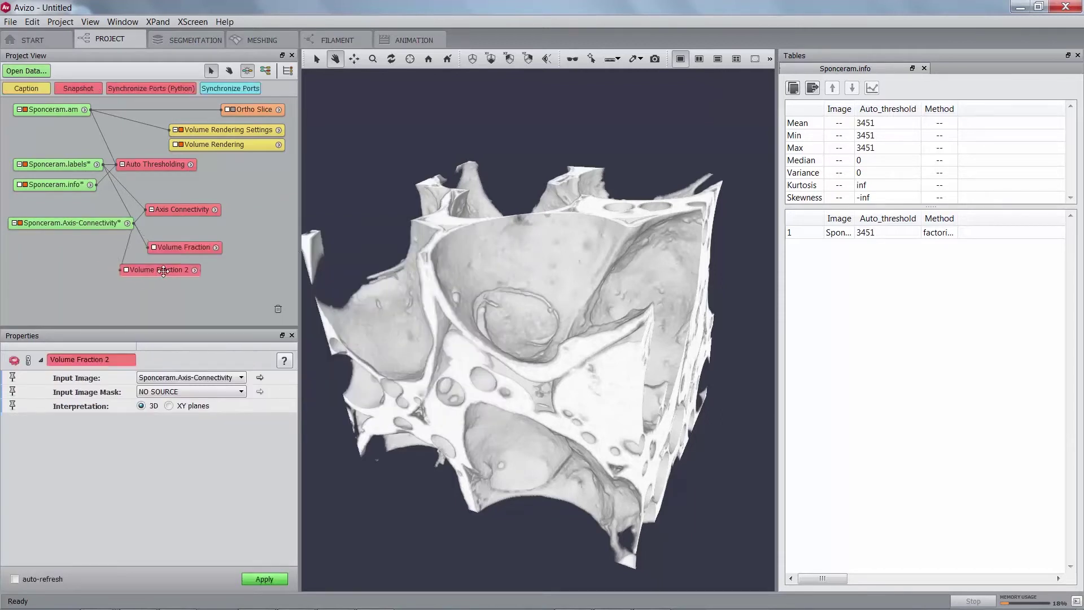
Step: Run both Volume Fraction modules, giving fractions 0.547165 and 0.513504
click(180, 250)
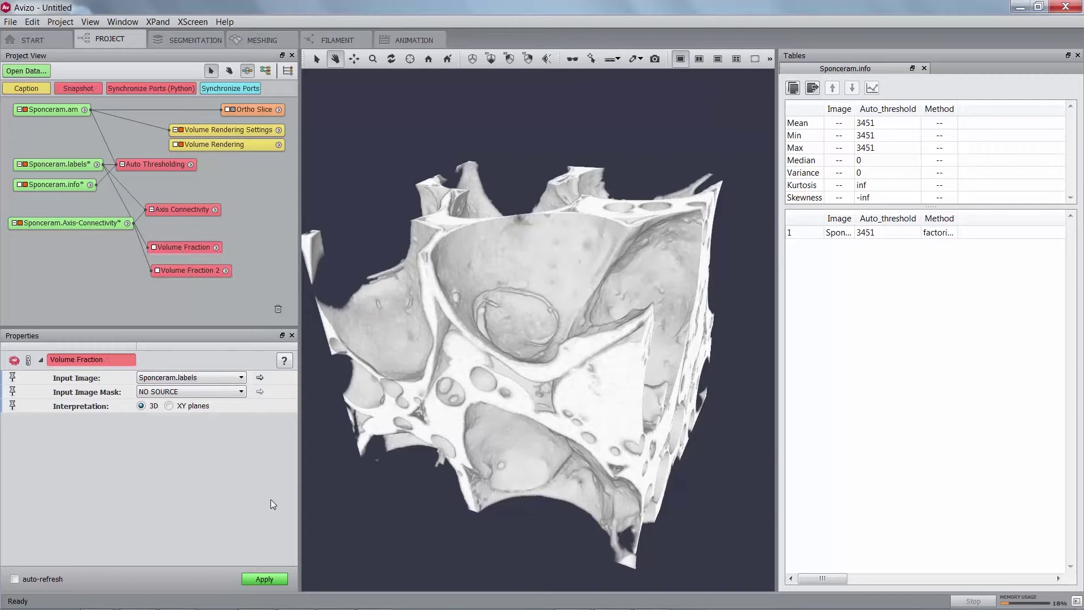
click(269, 579)
click(178, 271)
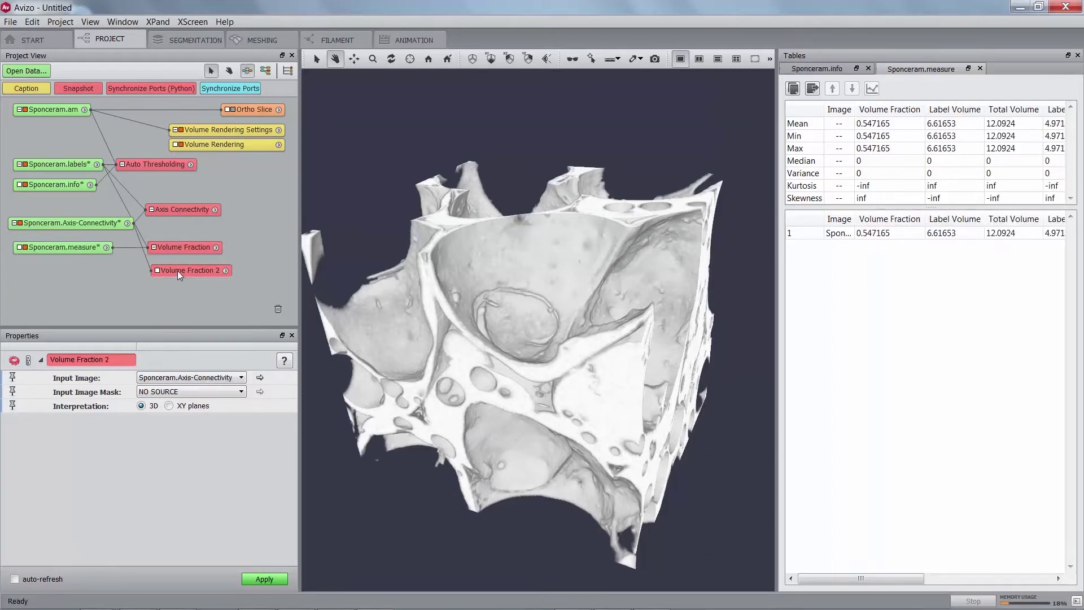
click(264, 579)
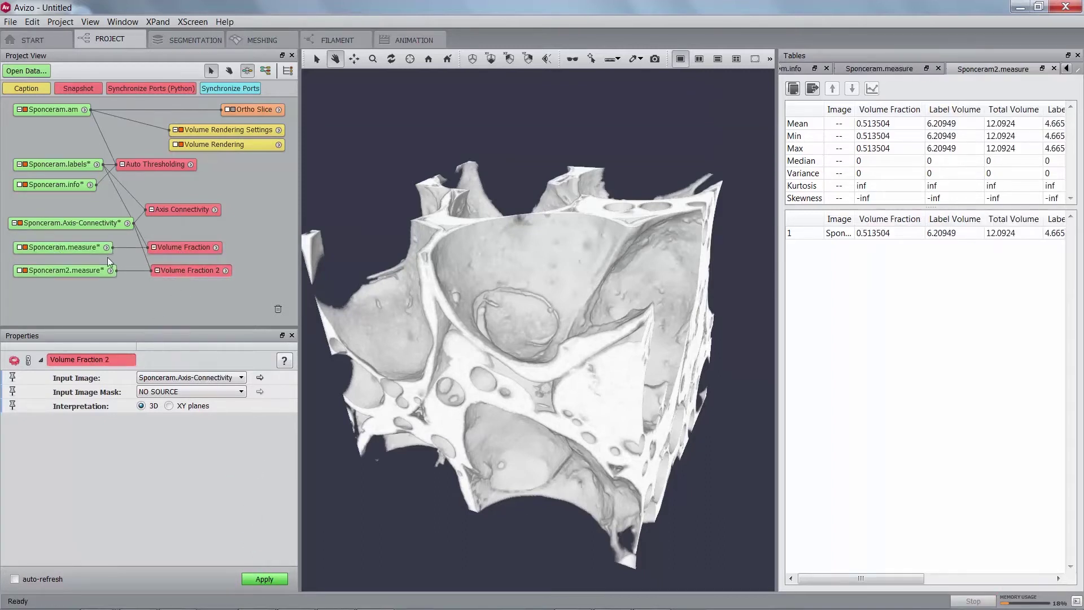
Step: Arrange the measure nodes beside their modules and show the Sponceram.measure results table
drag(162, 247, 252, 245)
drag(187, 270, 267, 271)
drag(175, 272, 162, 274)
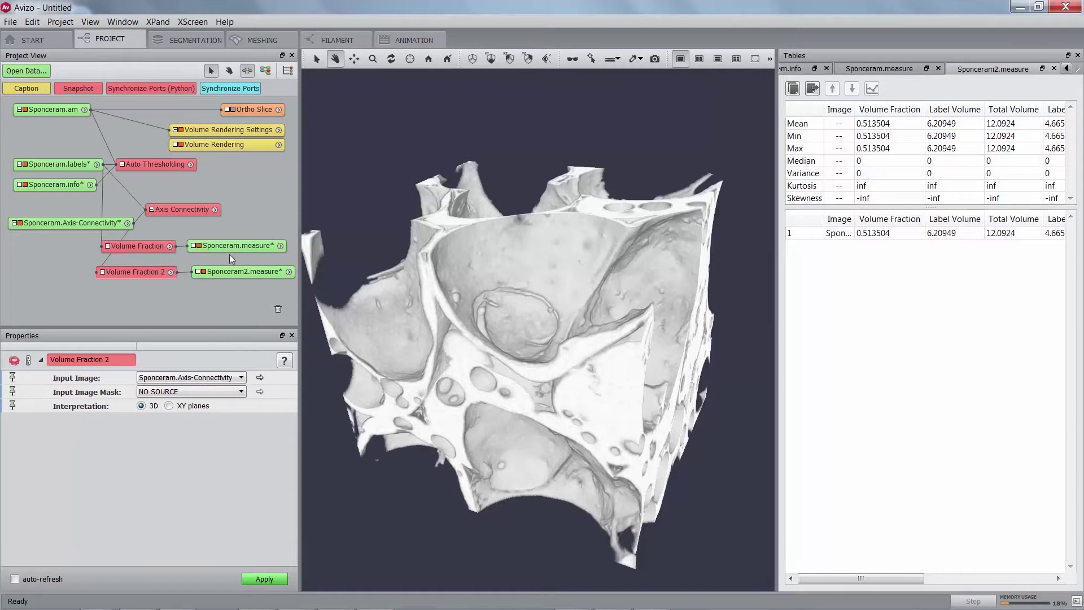
click(241, 247)
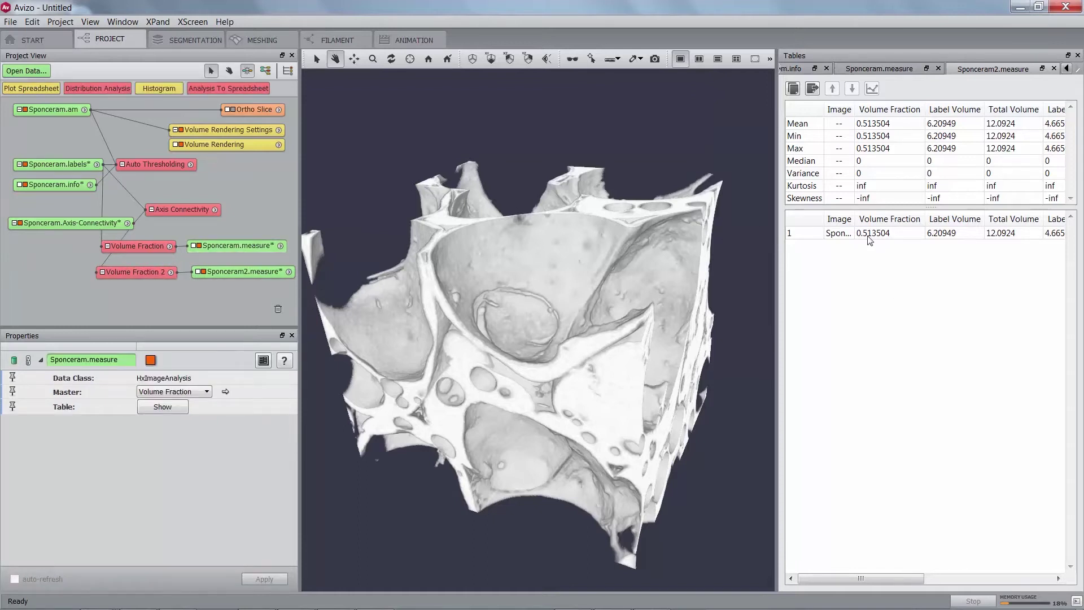
click(895, 68)
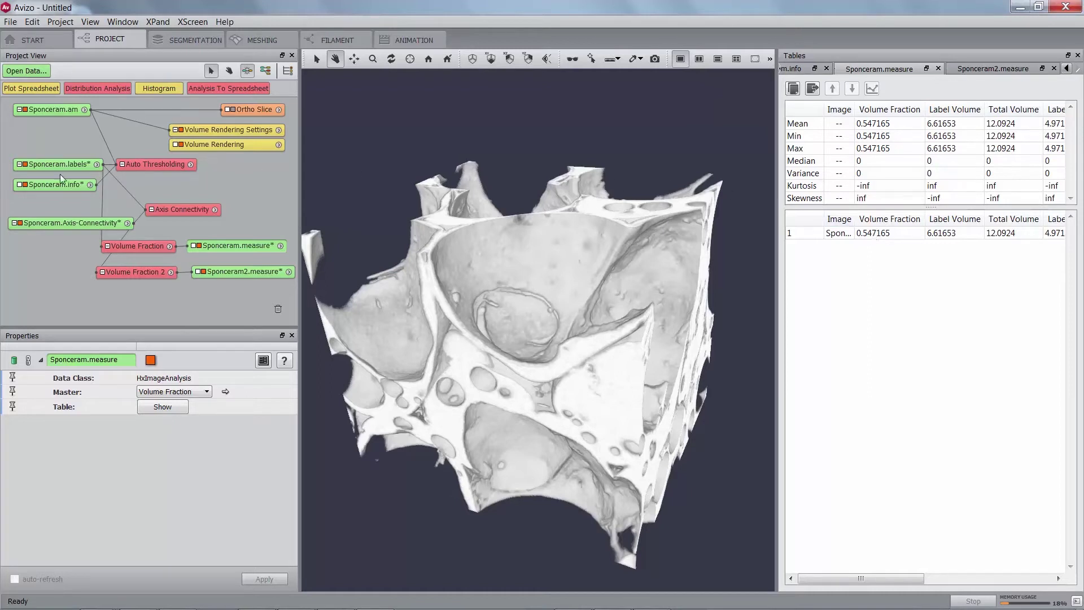
Step: Subtract Sponceram.Axis-Connectivity from Sponceram.labels with Subtract Image, creating Sponceram.sub
right_click(46, 164)
text(subtr)
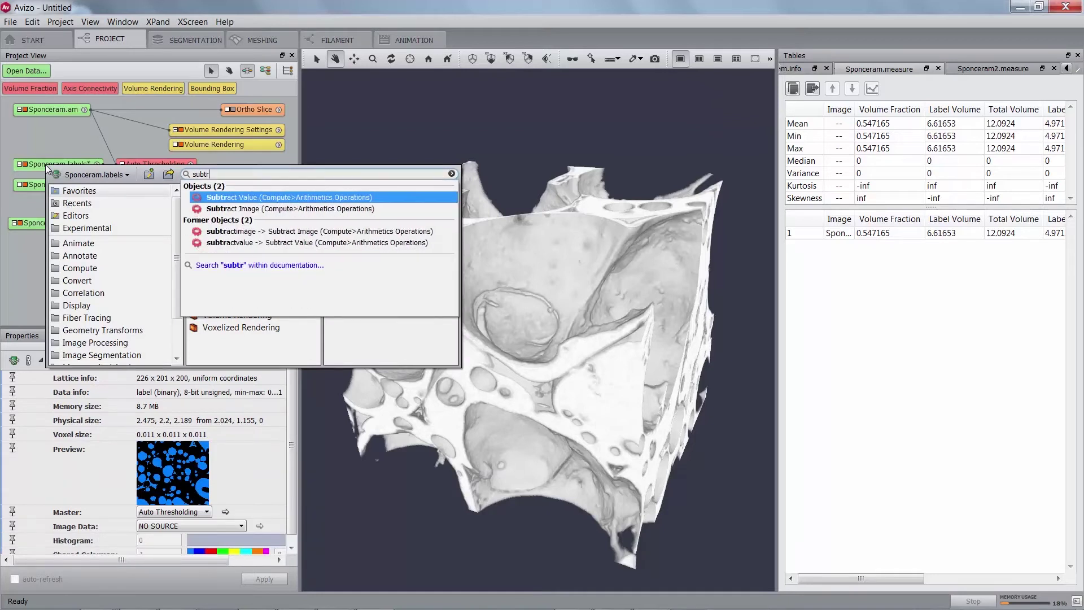
click(241, 209)
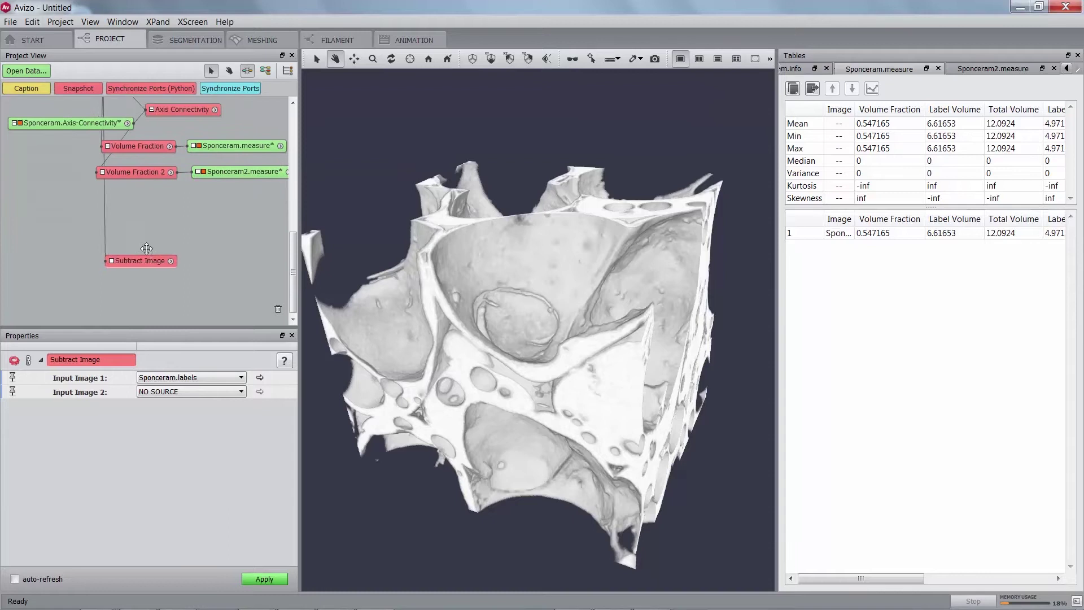
scroll(141, 222, up, 1)
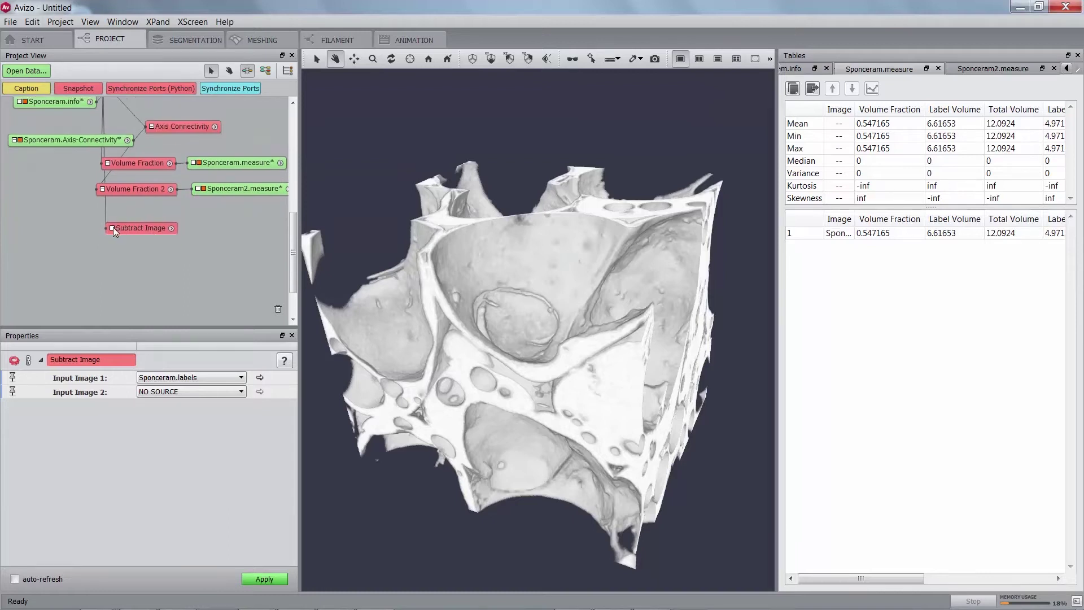
click(113, 227)
click(135, 261)
click(88, 140)
drag(154, 229, 171, 232)
click(263, 578)
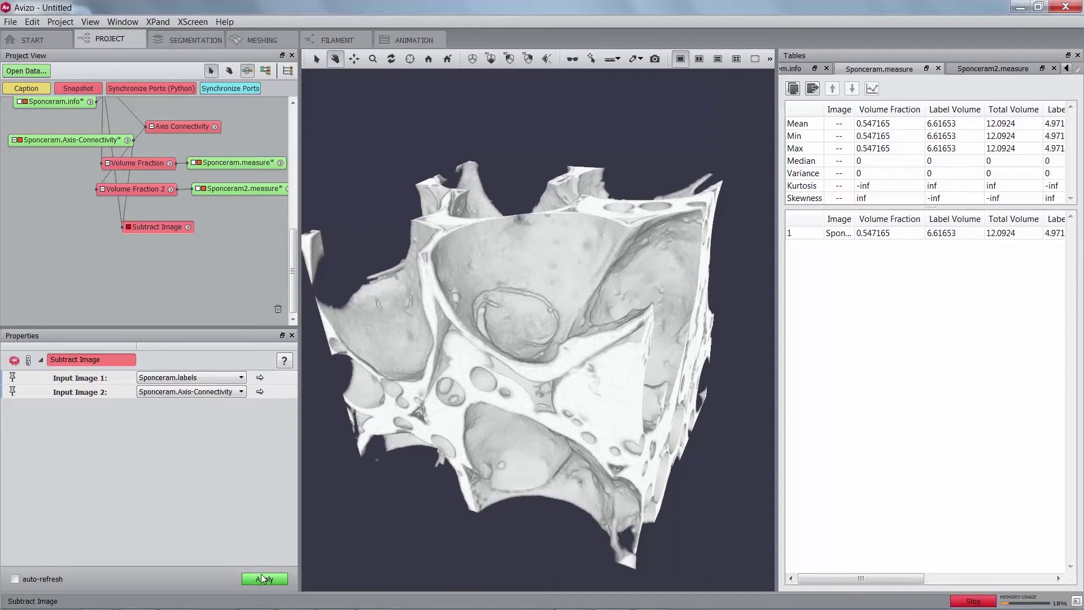
Step: Attach a Volume Rendering to Sponceram.sub
click(55, 228)
drag(56, 229, 51, 248)
click(146, 89)
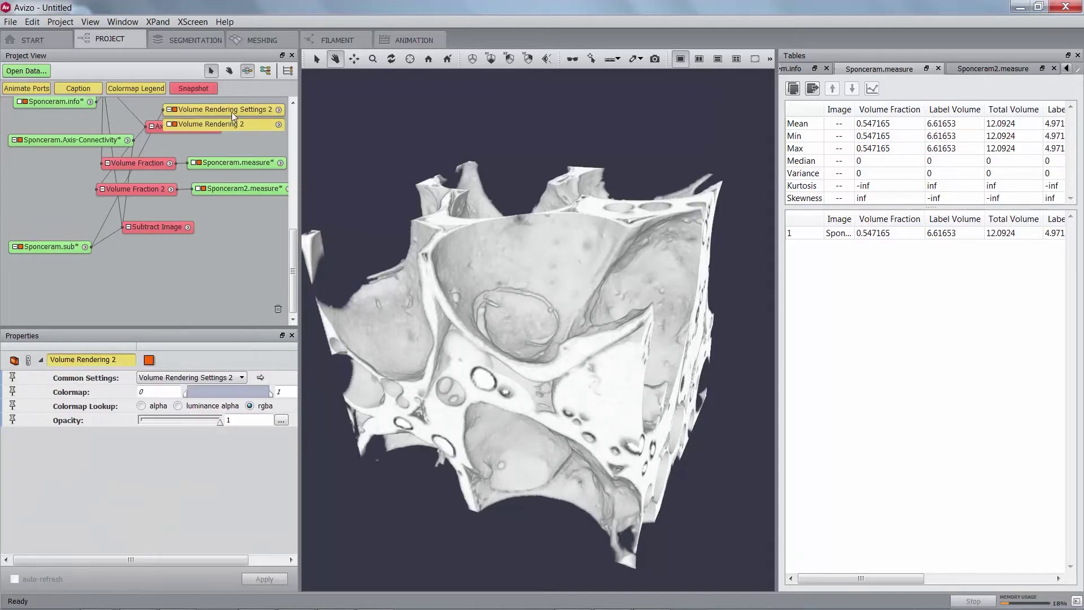
Step: Give Volume Rendering 2 the seismic.col colormap and opacity 0.2
drag(231, 112, 209, 251)
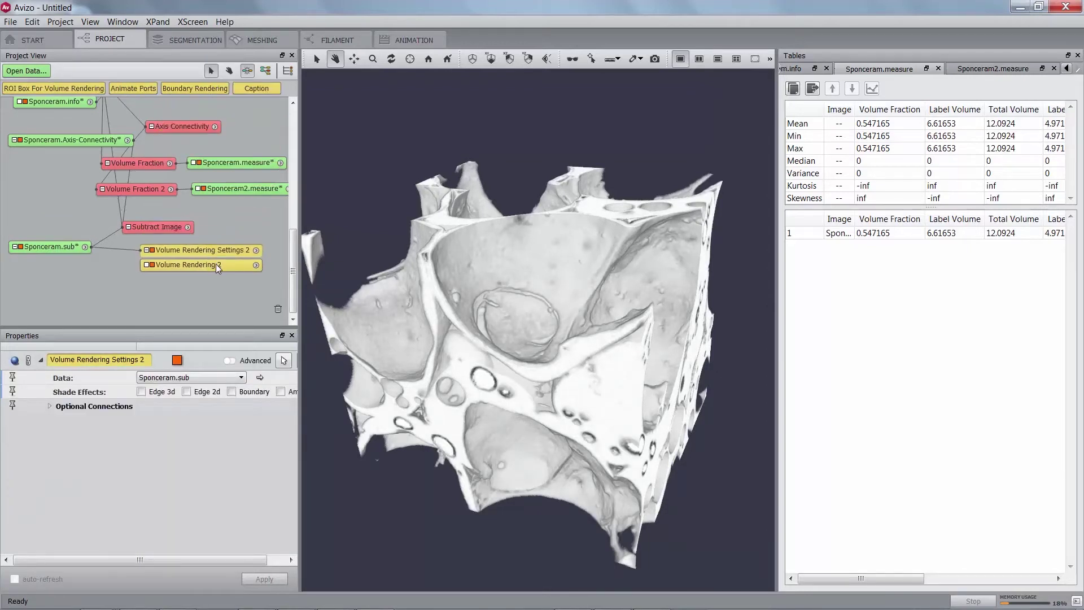
click(216, 263)
drag(148, 559, 204, 558)
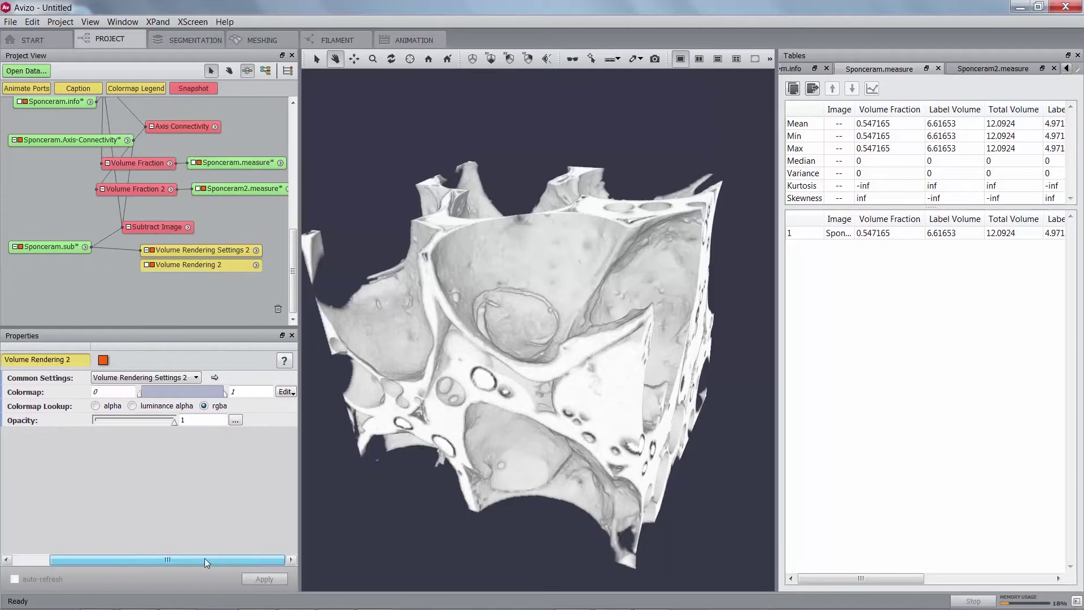
right_click(273, 397)
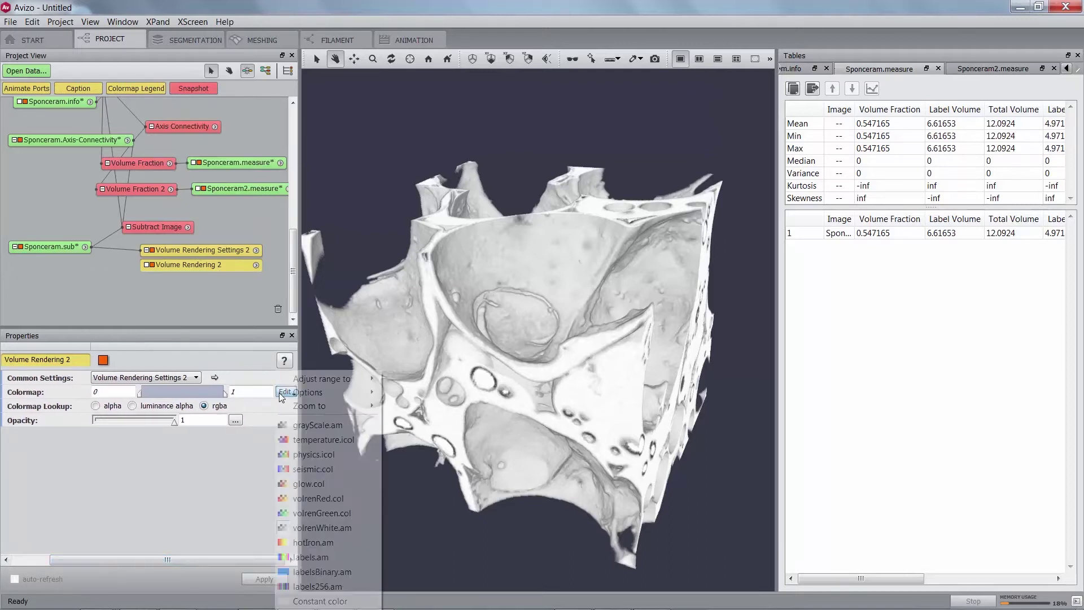
click(316, 473)
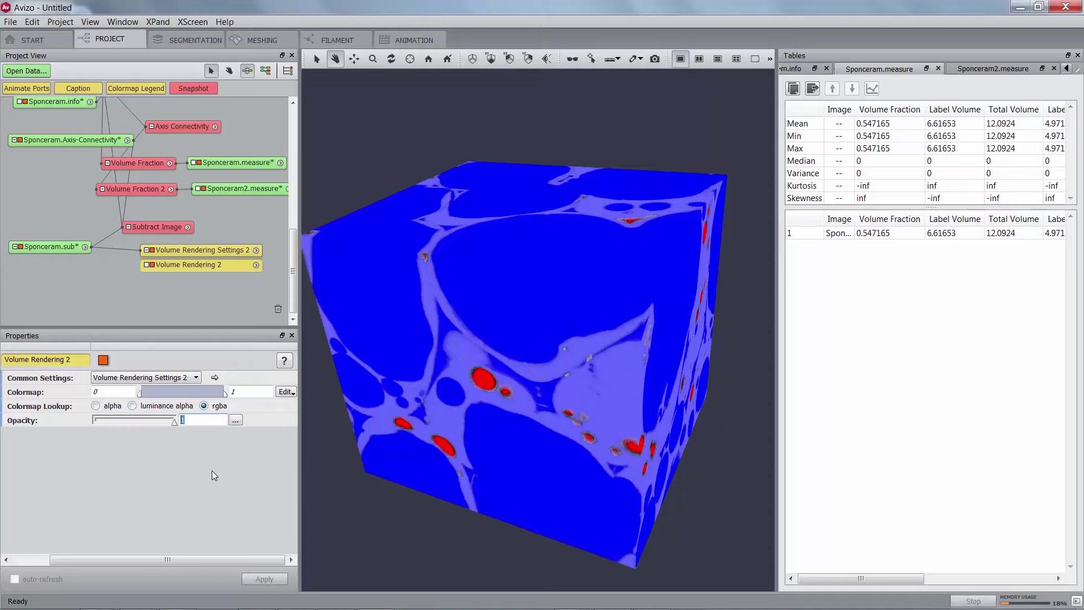
text(0.2)
key(Return)
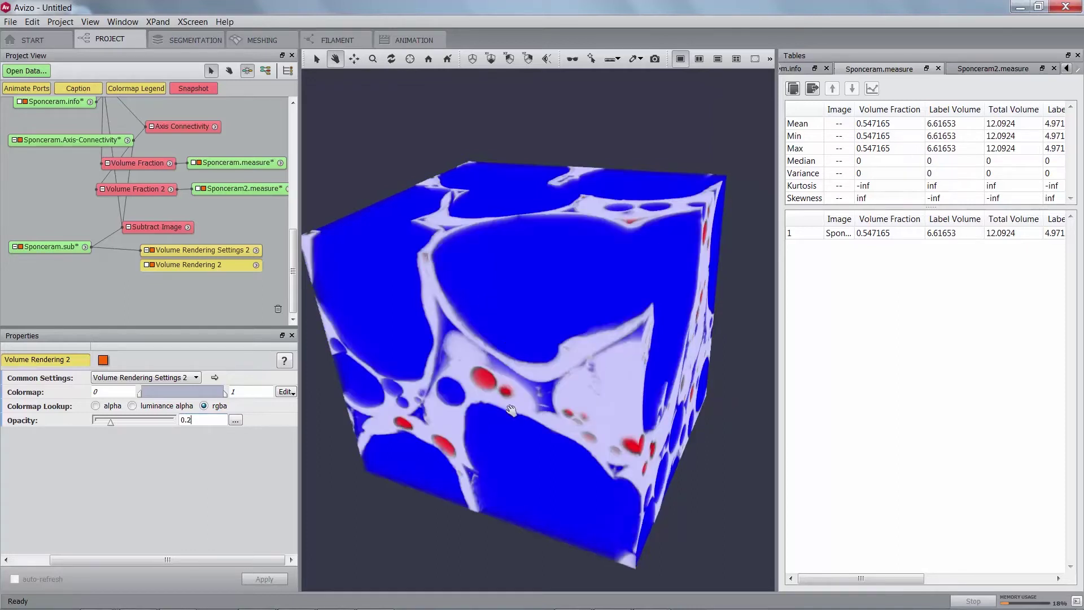
drag(463, 358, 519, 397)
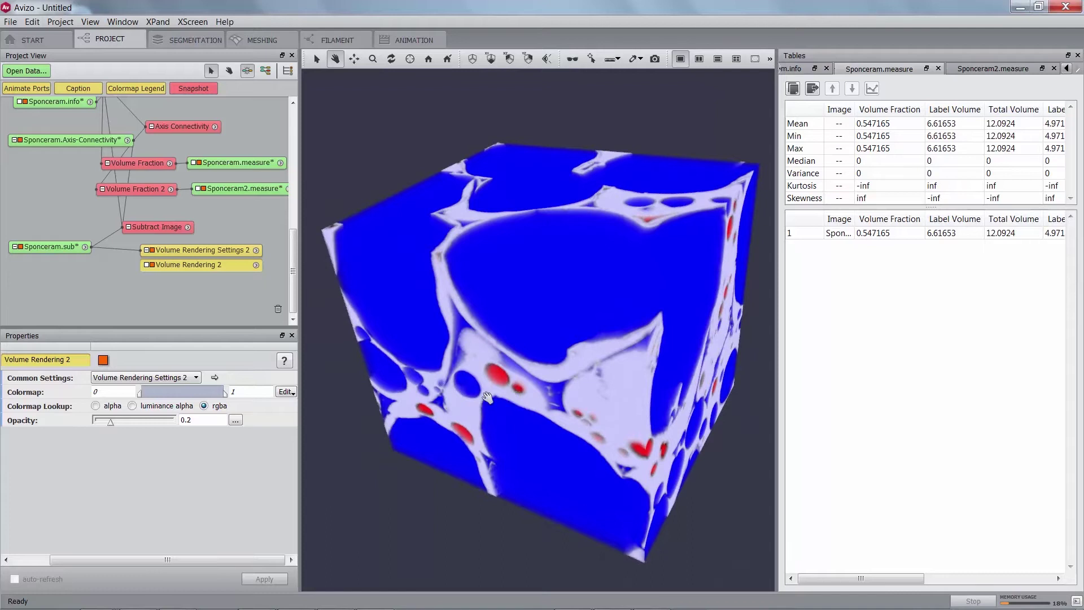
right_click(59, 142)
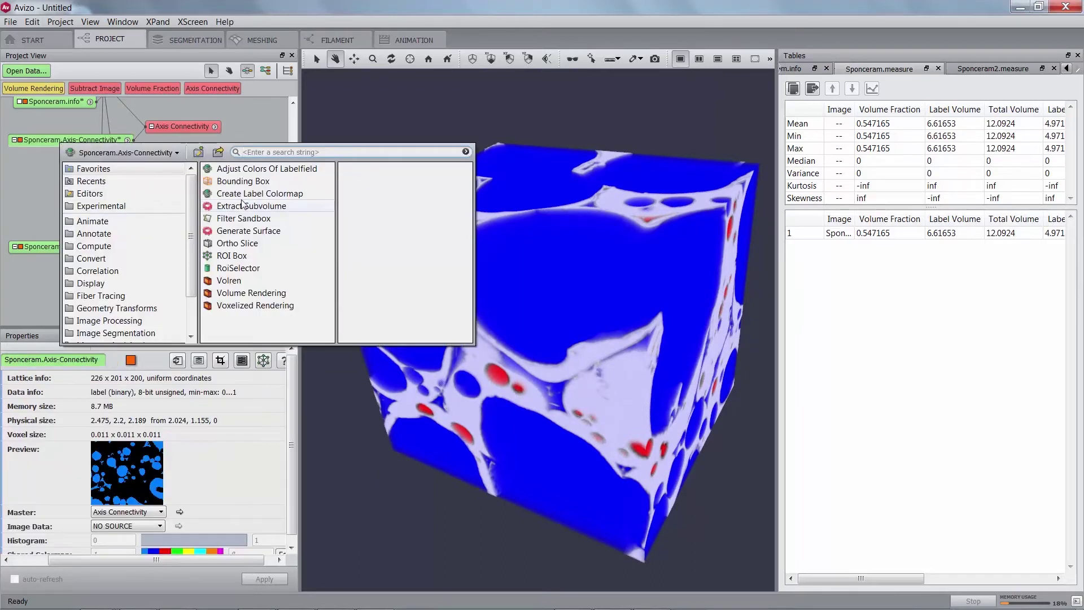
Step: Apply Separate Objects to Sponceram.Axis-Connectivity with connected object output and Chamfer - Conservative
text(sepa)
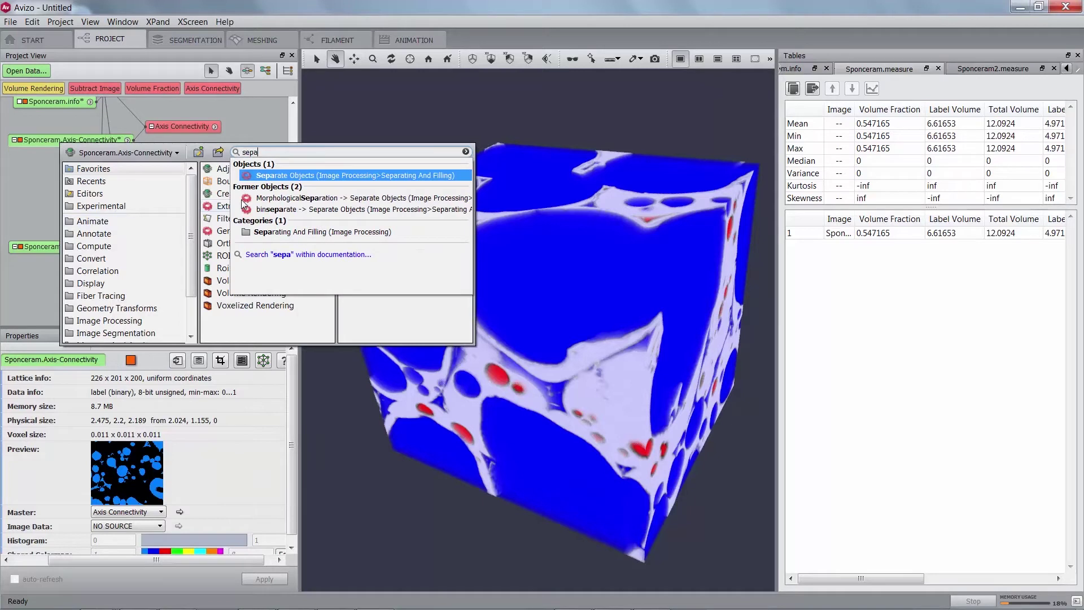
click(381, 178)
drag(142, 209, 180, 292)
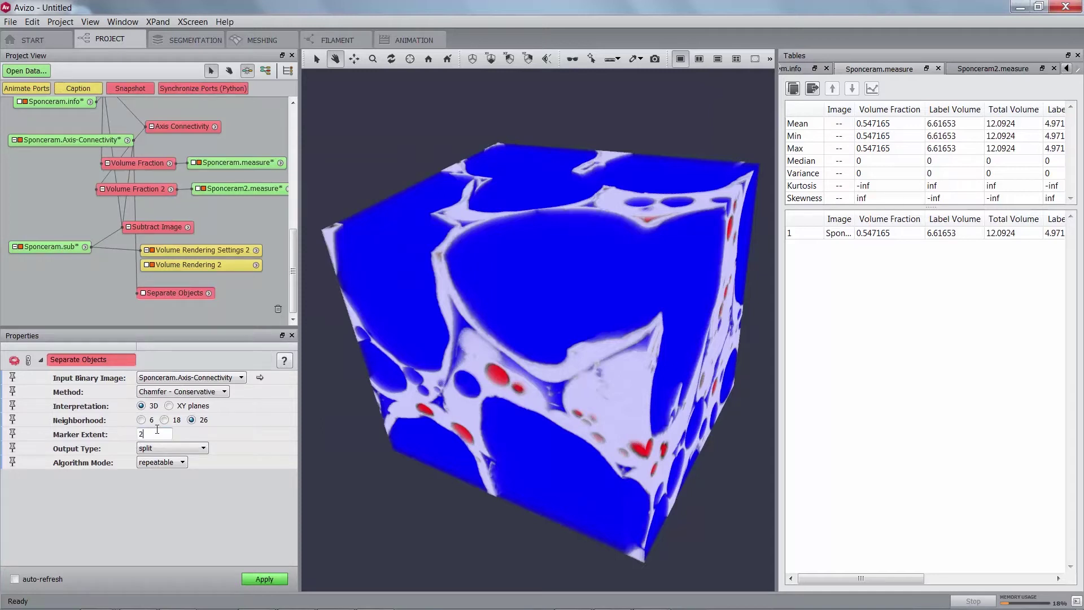
click(192, 449)
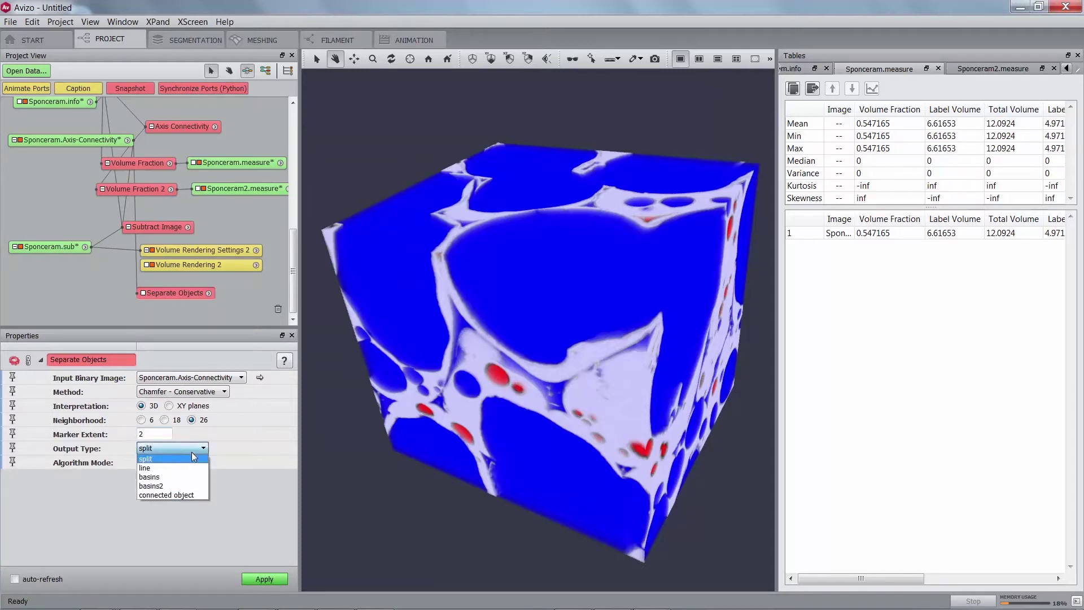
click(184, 495)
click(168, 393)
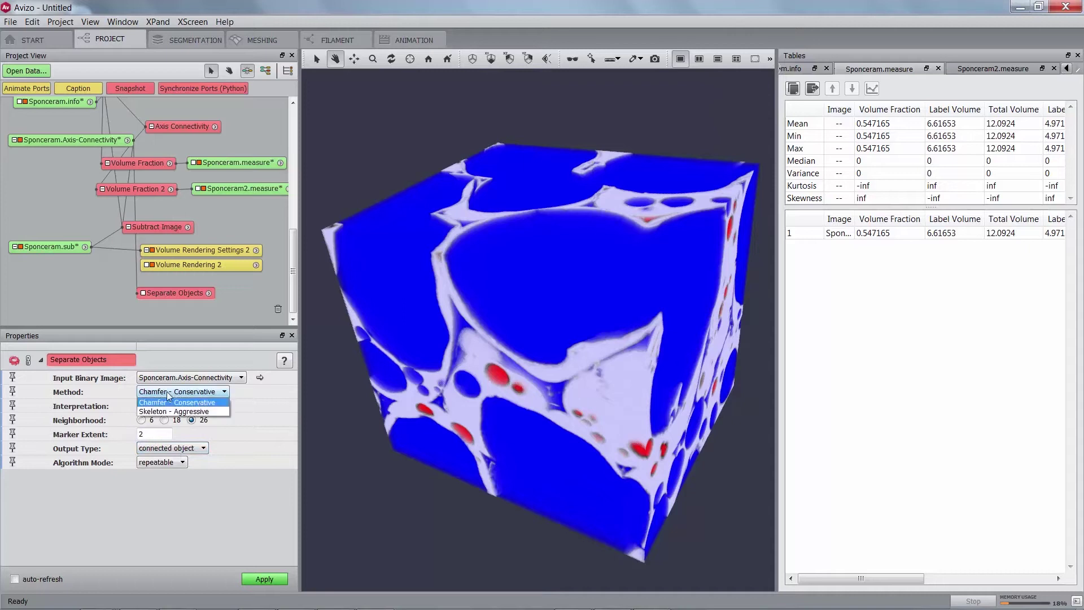
click(168, 396)
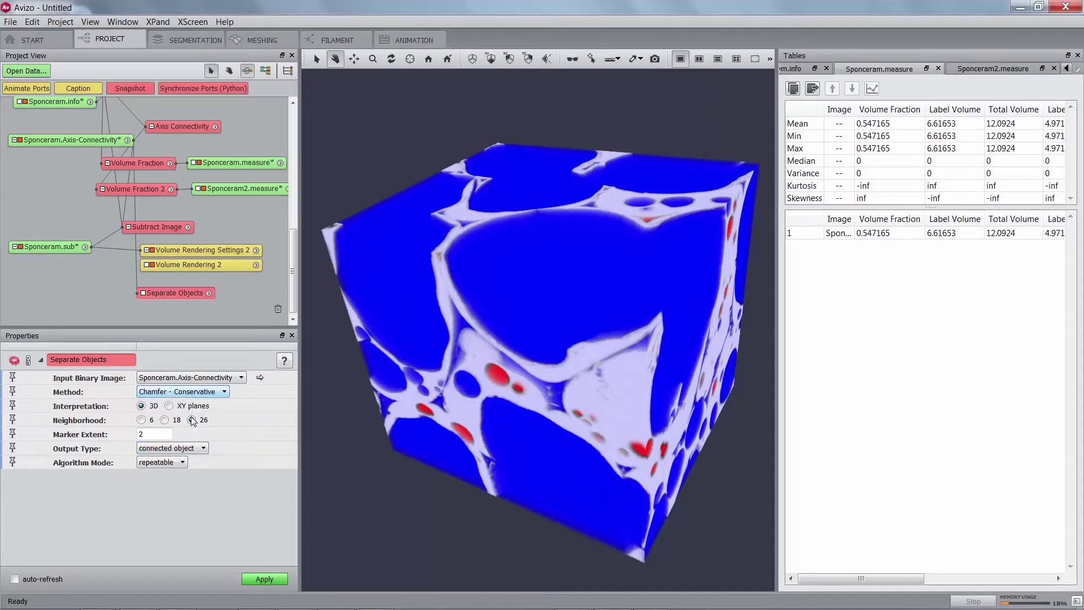
click(264, 580)
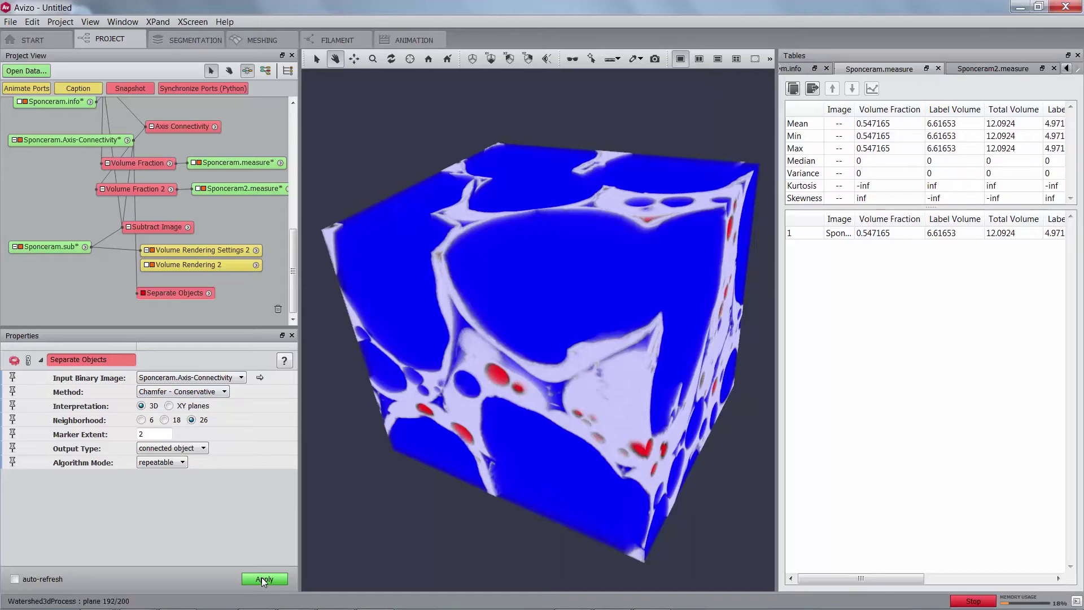
Step: Hide the seismic rendering and give Sponceram.separate a Volume Rendering at opacity 0.04
click(152, 249)
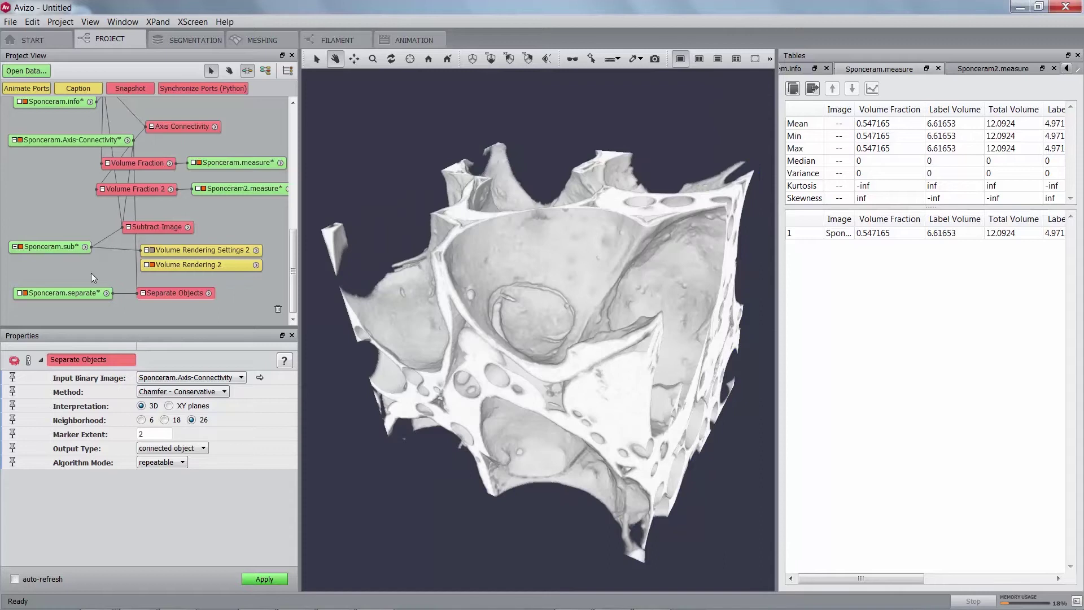
click(51, 271)
click(62, 294)
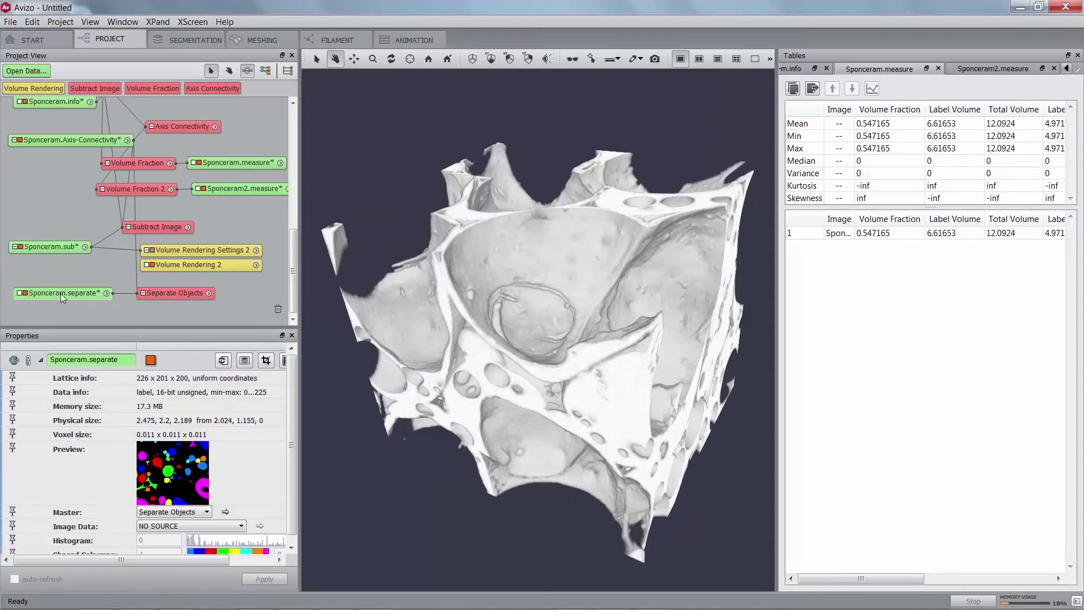
click(39, 89)
drag(218, 110, 205, 224)
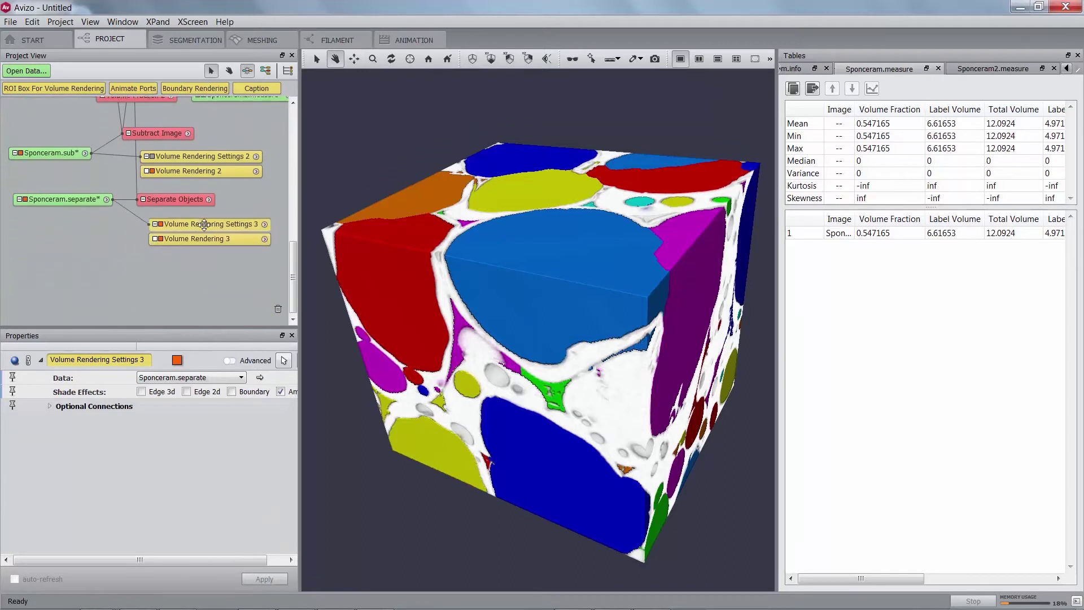
click(201, 242)
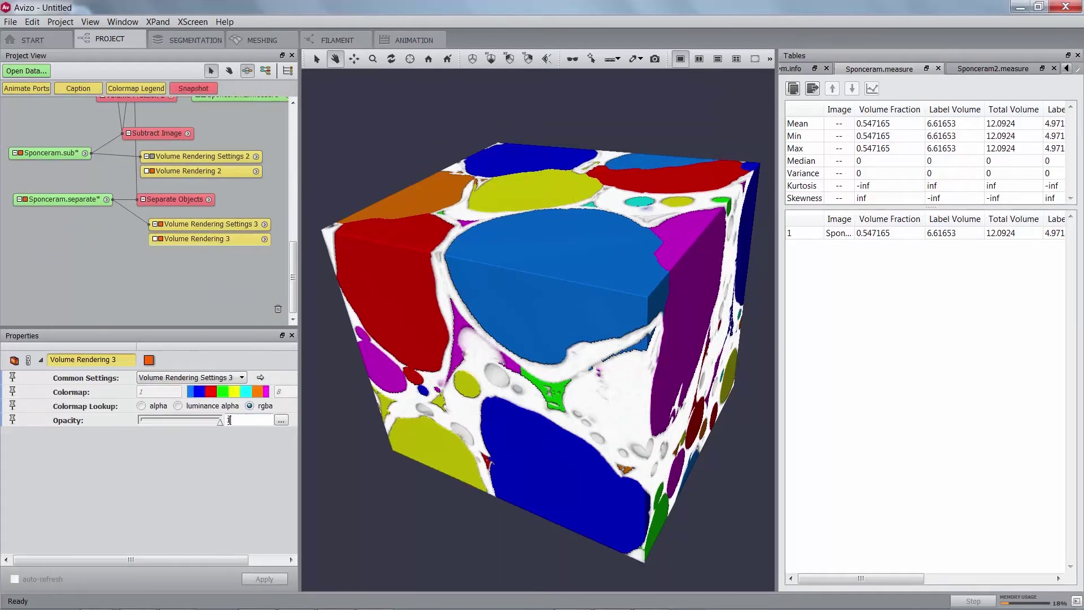
text(0)
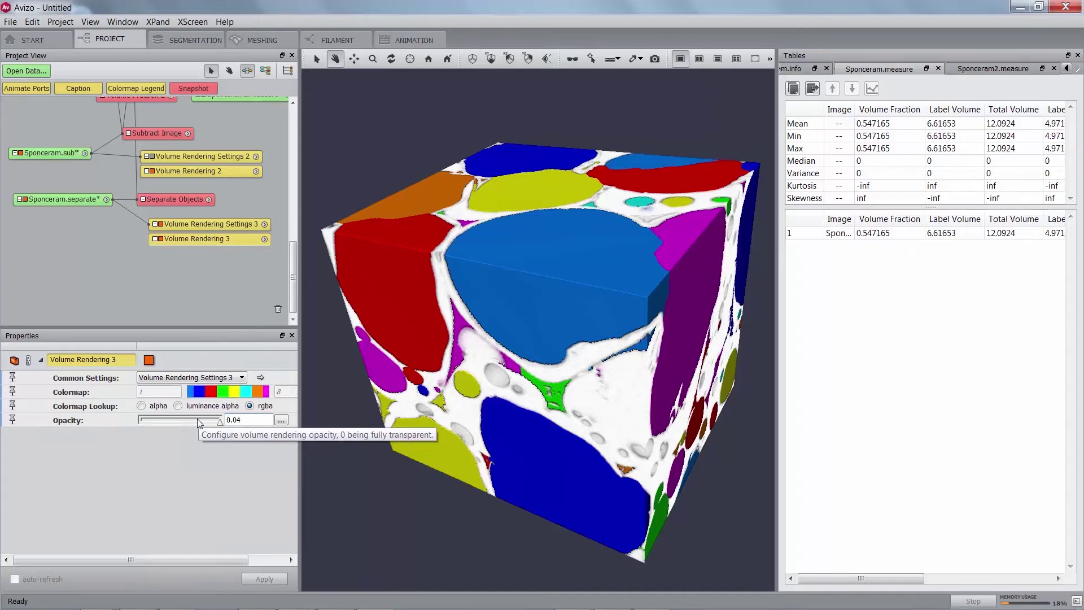
text(.04)
key(Return)
drag(417, 420, 376, 339)
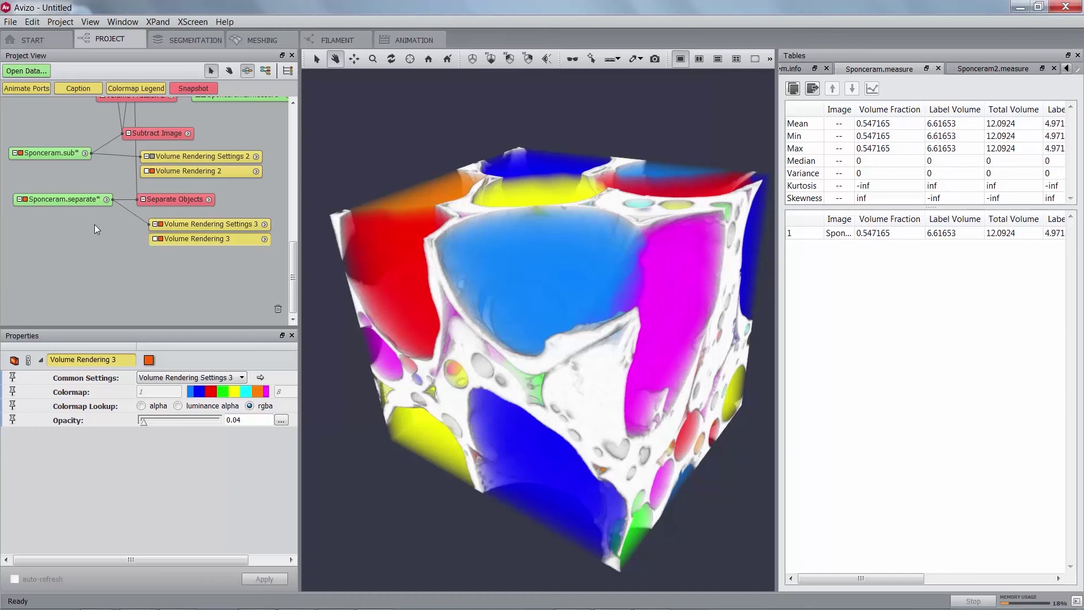
Step: Run Generate Pore Network Model on Sponceram.separate with properties off, then dismiss the warning
right_click(79, 201)
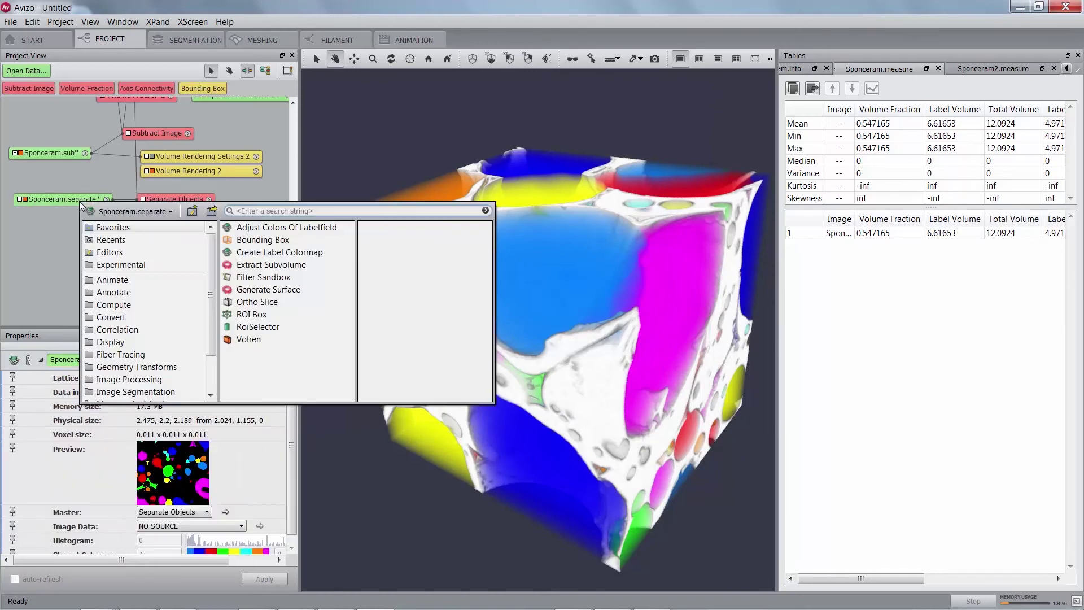
text(gen)
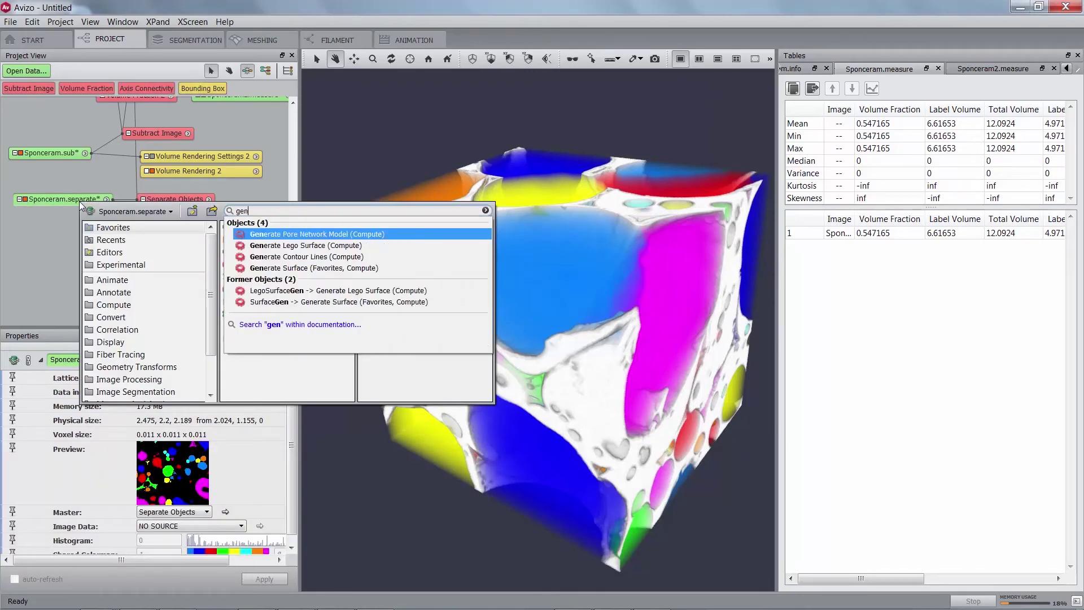
click(339, 234)
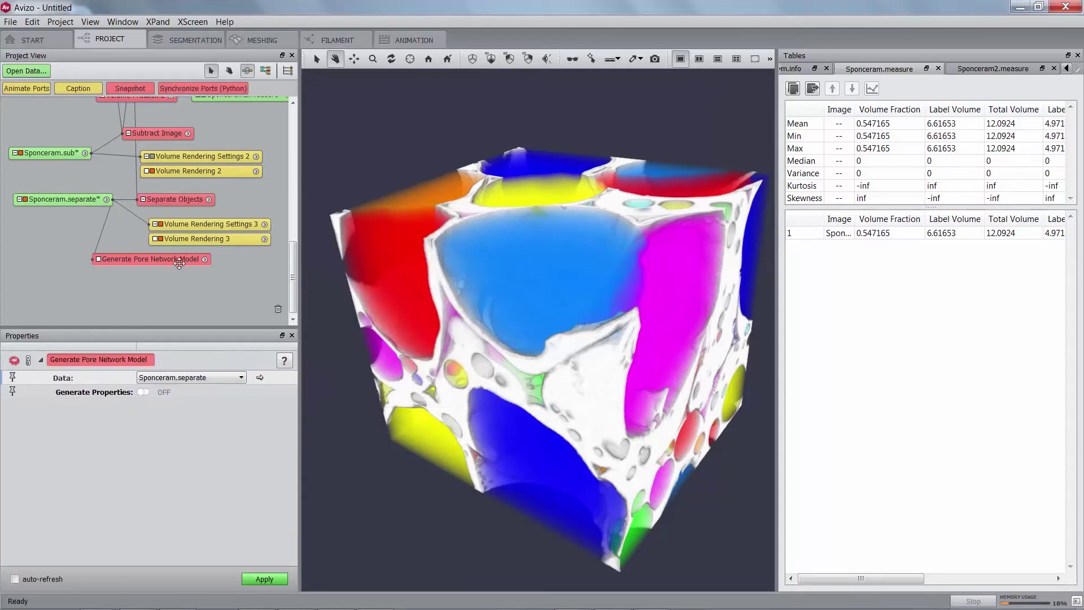
drag(171, 264, 197, 269)
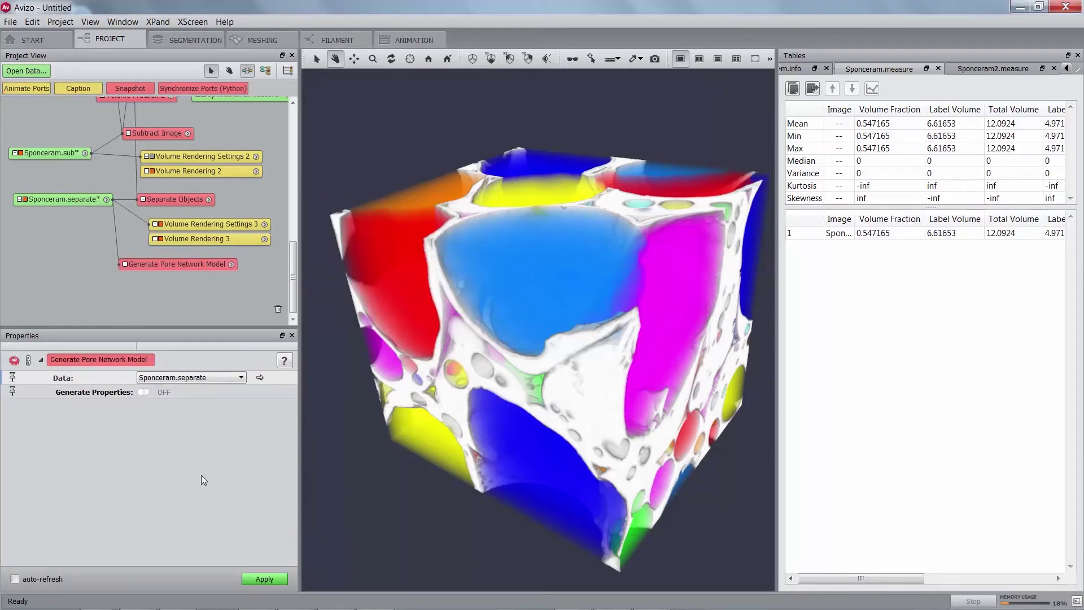
click(143, 392)
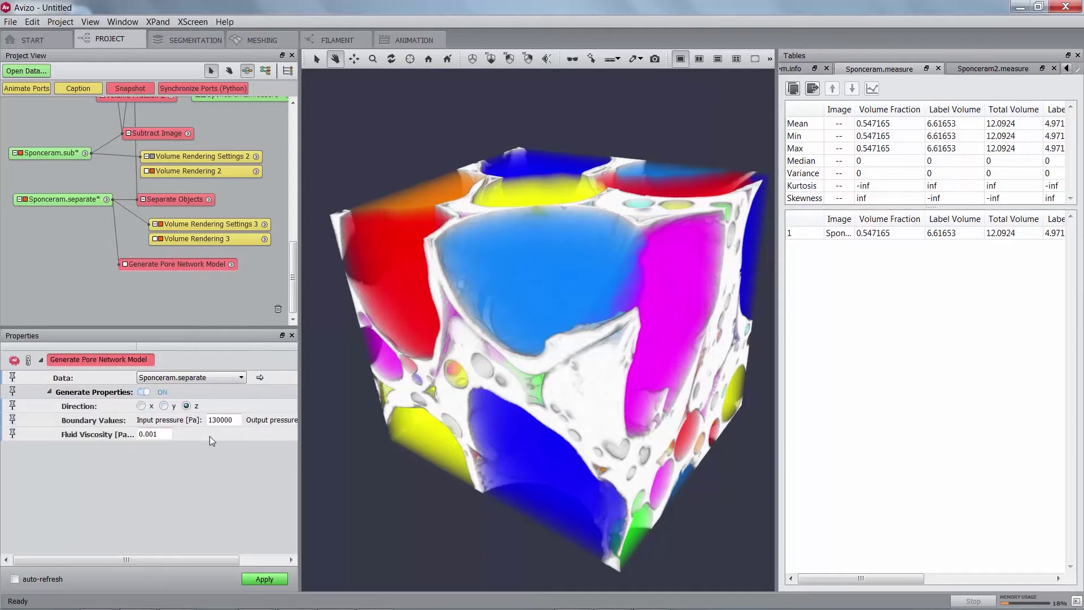
click(144, 392)
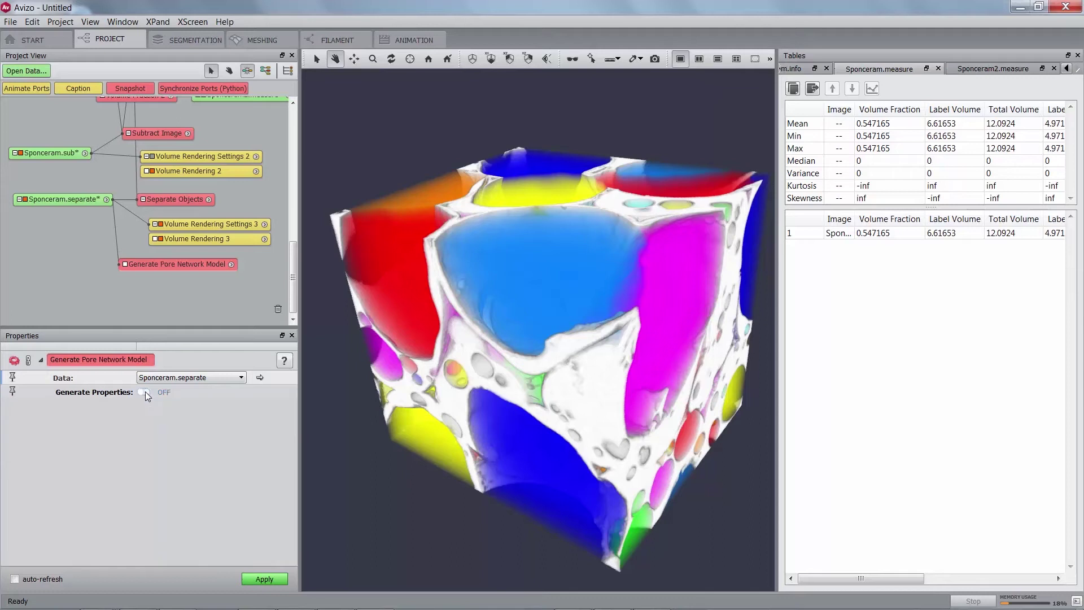
click(276, 581)
click(645, 351)
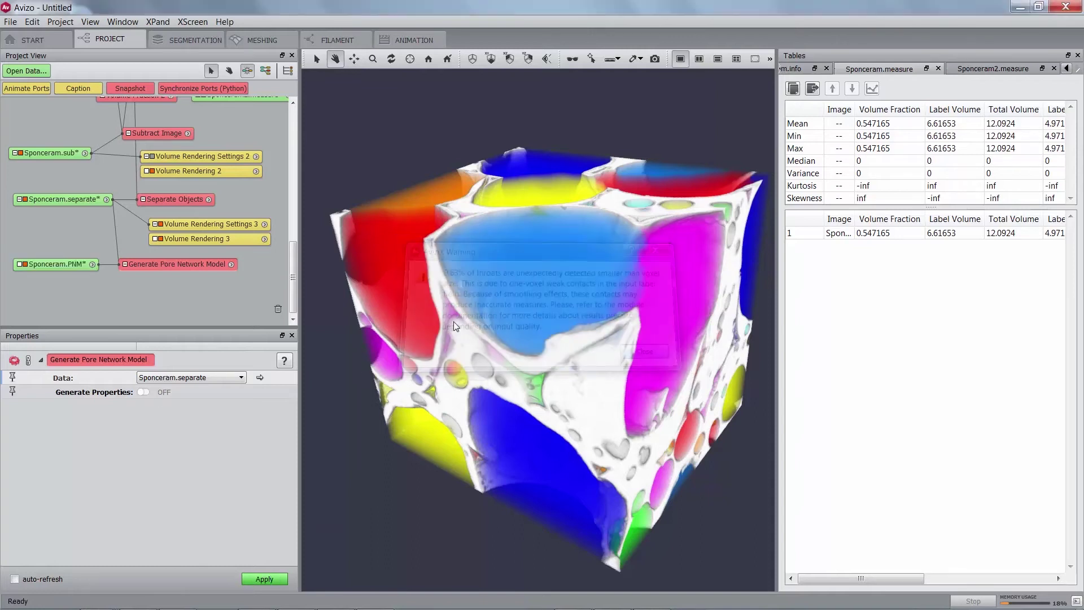
Step: Attach a Pore Network Model View to Sponceram.PNM and hide Volume Rendering 3
right_click(63, 263)
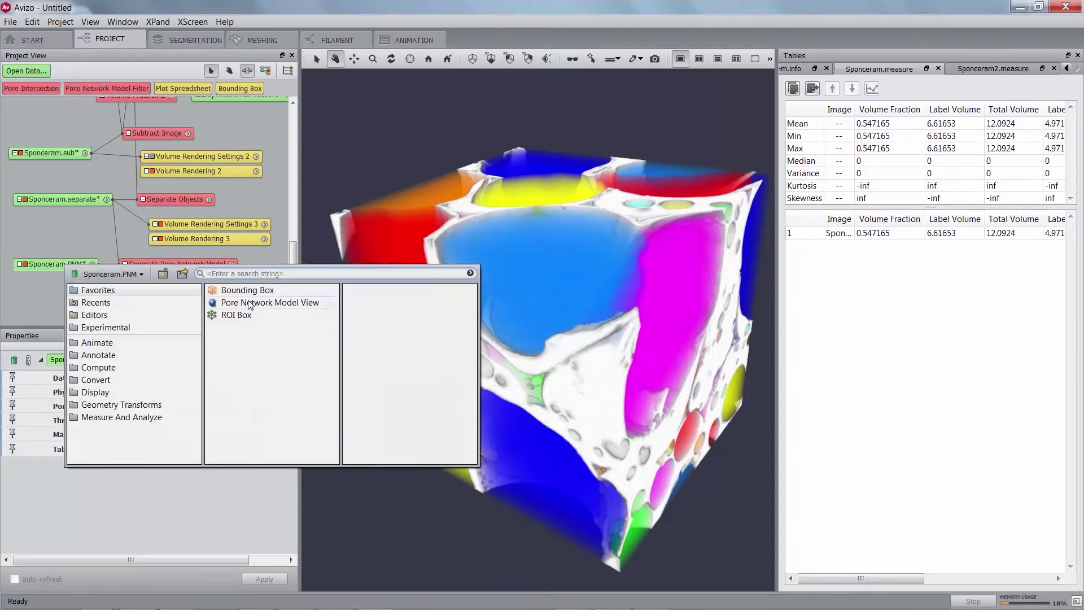
double_click(251, 304)
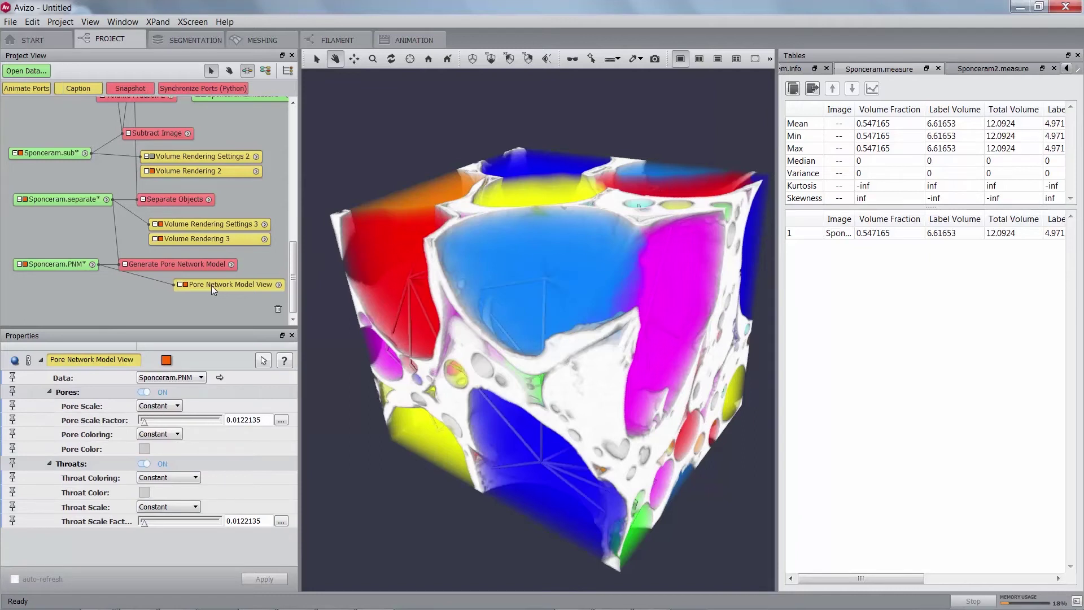
click(160, 224)
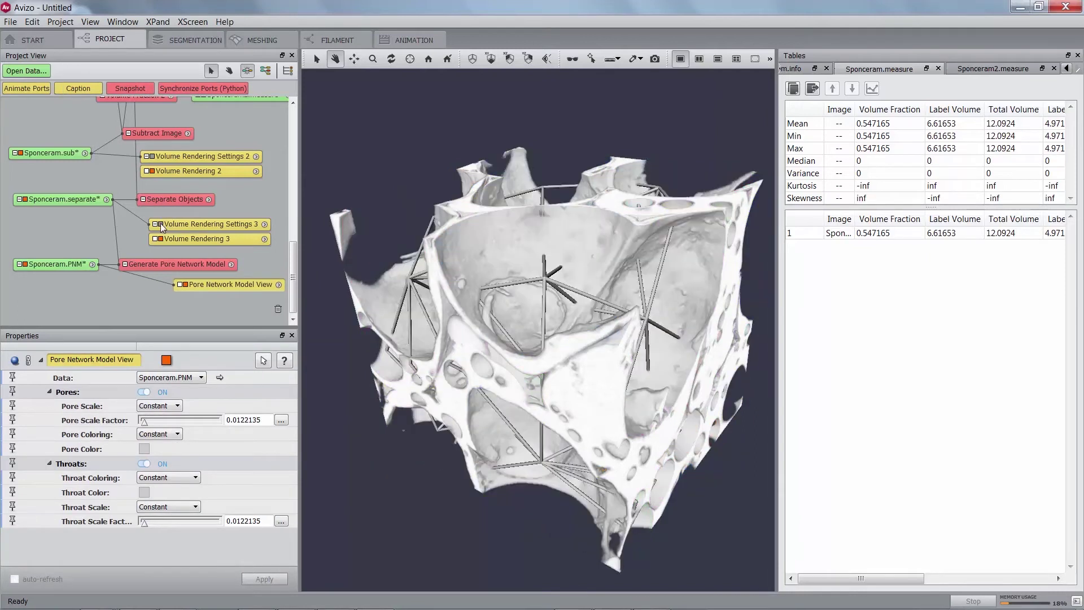
Step: Scale the pores by EqRadius, widen the slider range, and set Pore Scale Factor to 0.67
click(166, 410)
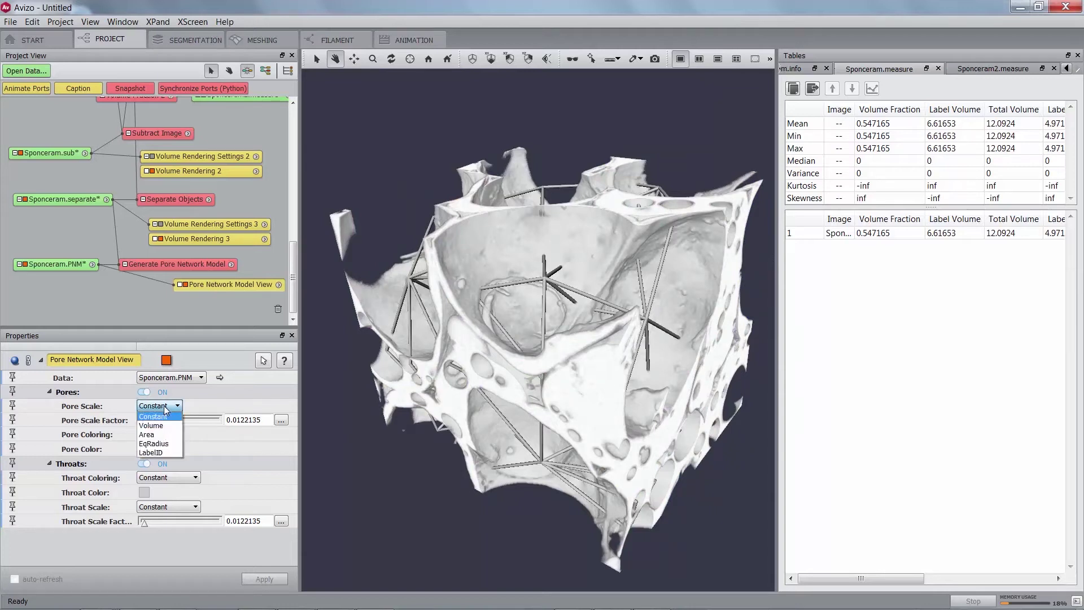
click(166, 450)
click(281, 420)
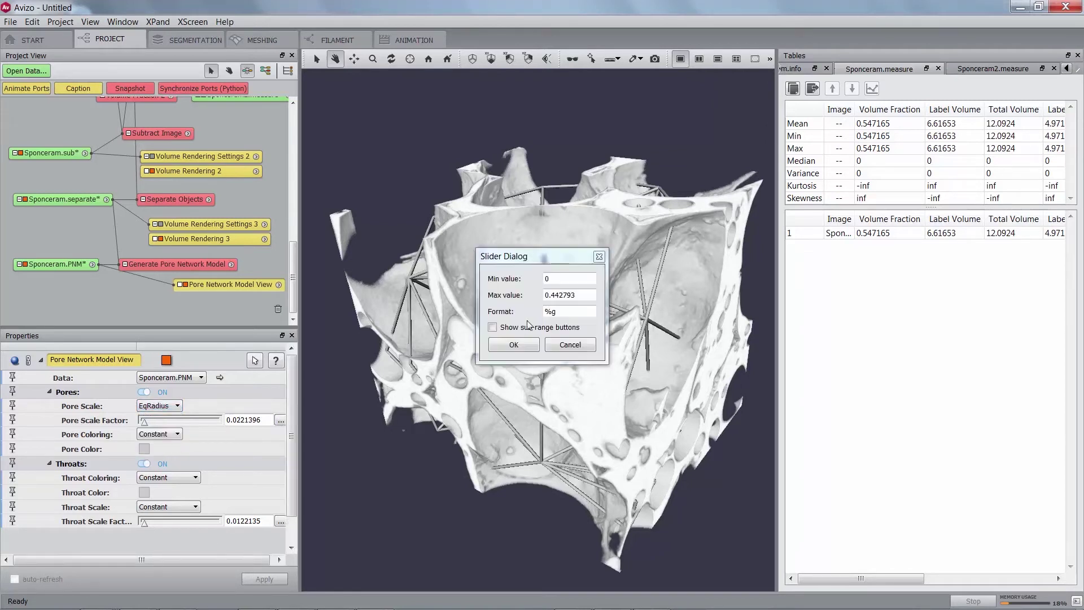
drag(581, 298, 513, 294)
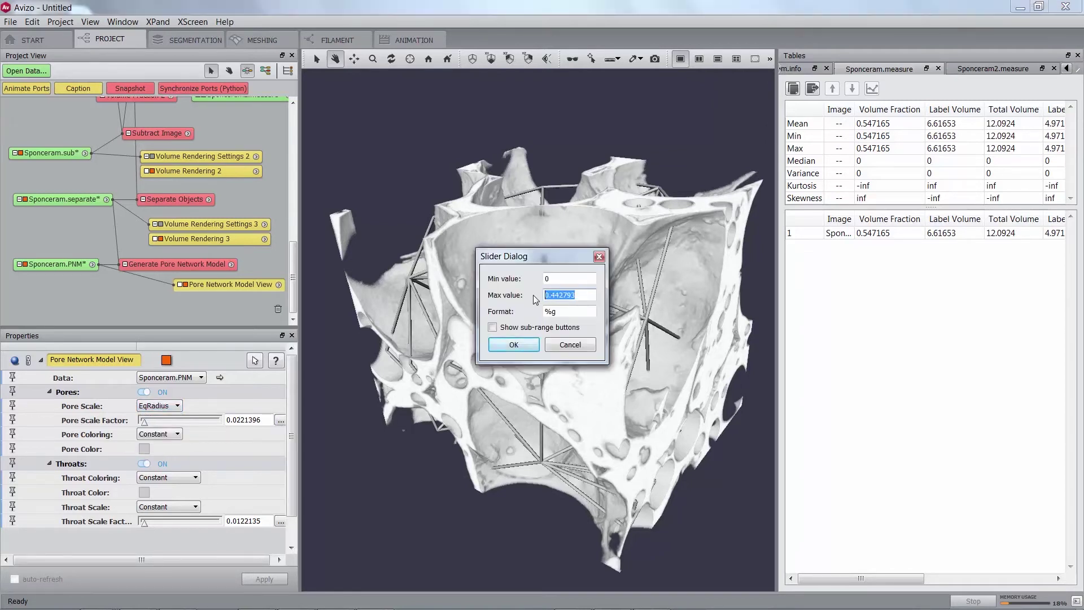
text(0.67)
key(Return)
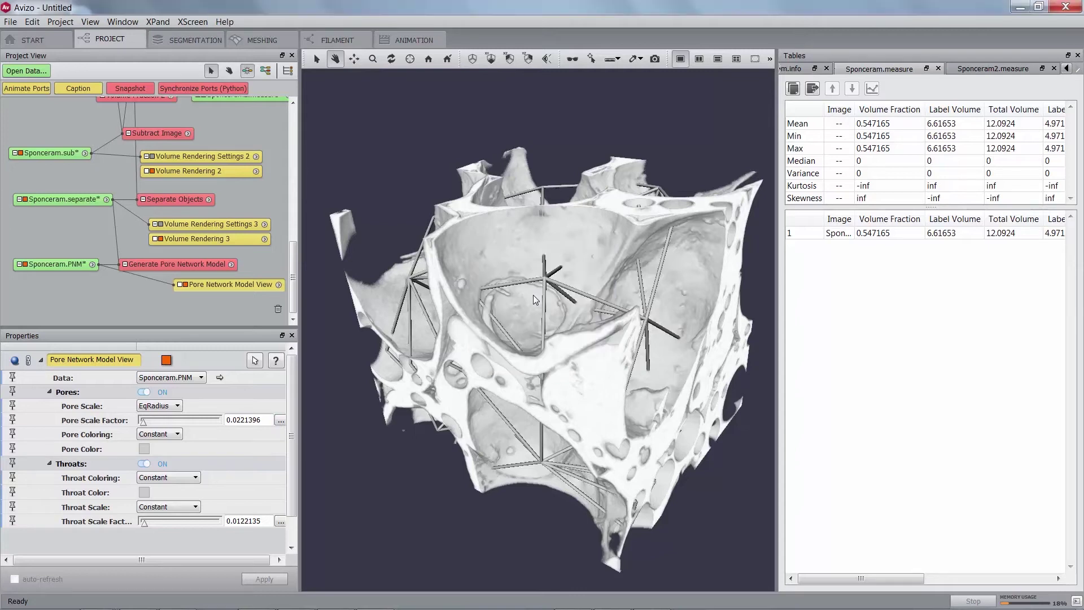
drag(144, 424, 221, 421)
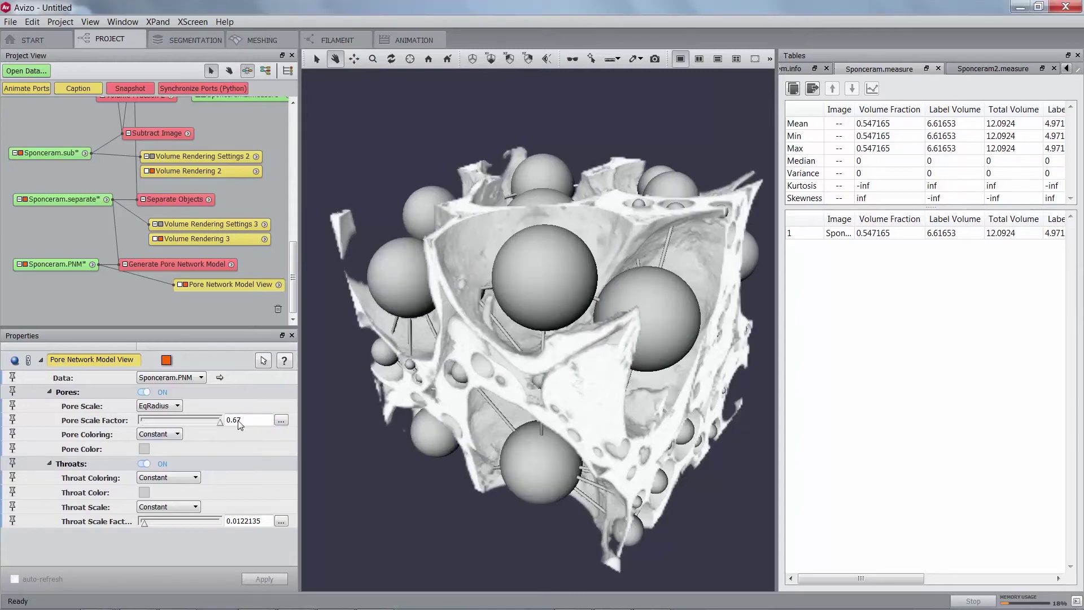
Step: Colour the pores by Volume with a colormap range of 0 to 0.7
click(171, 436)
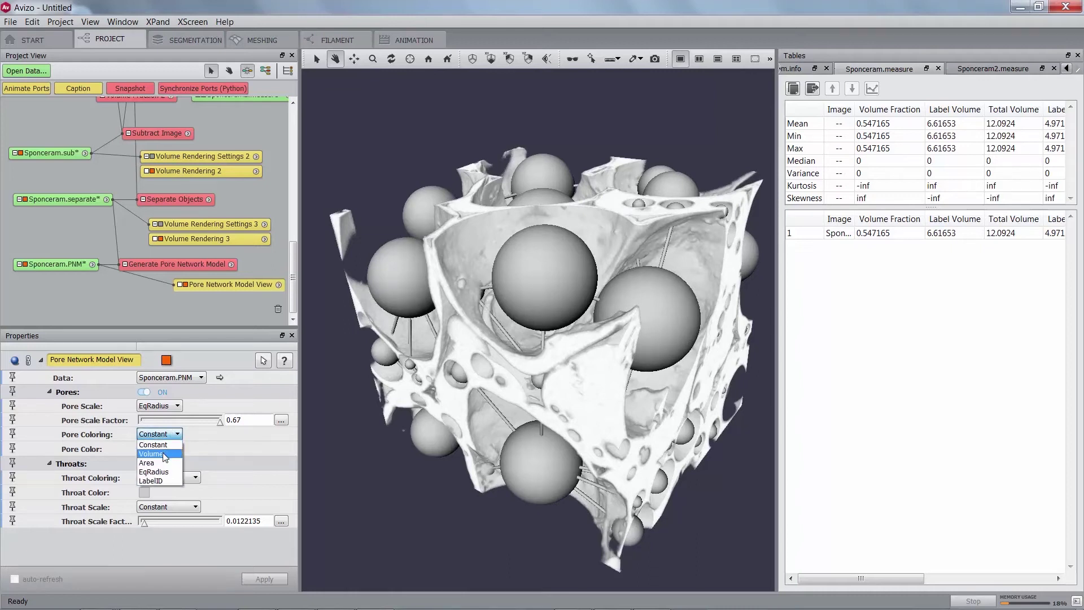
click(162, 453)
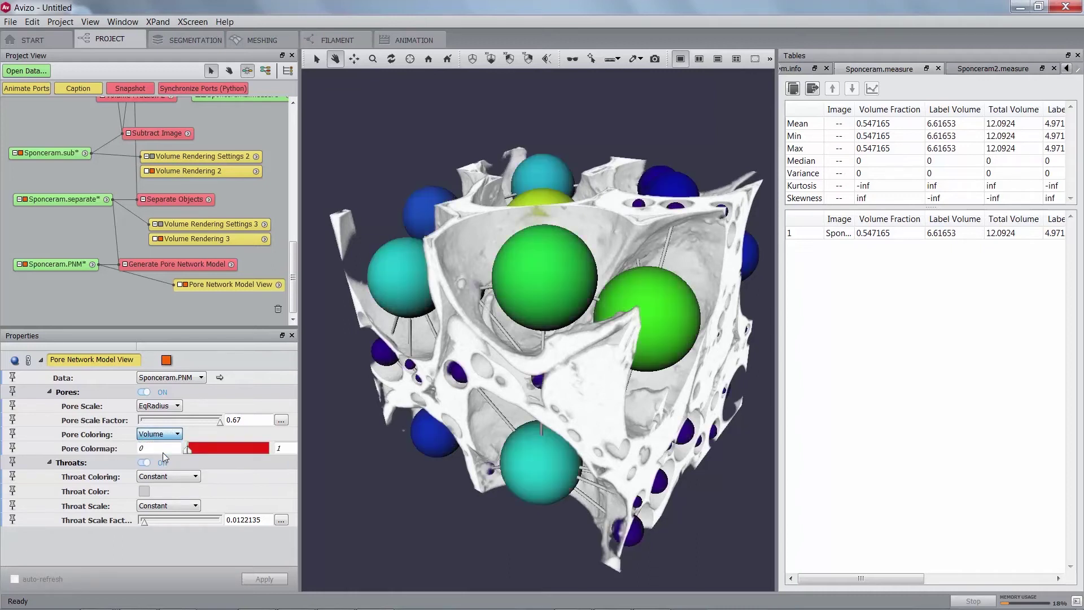
double_click(275, 449)
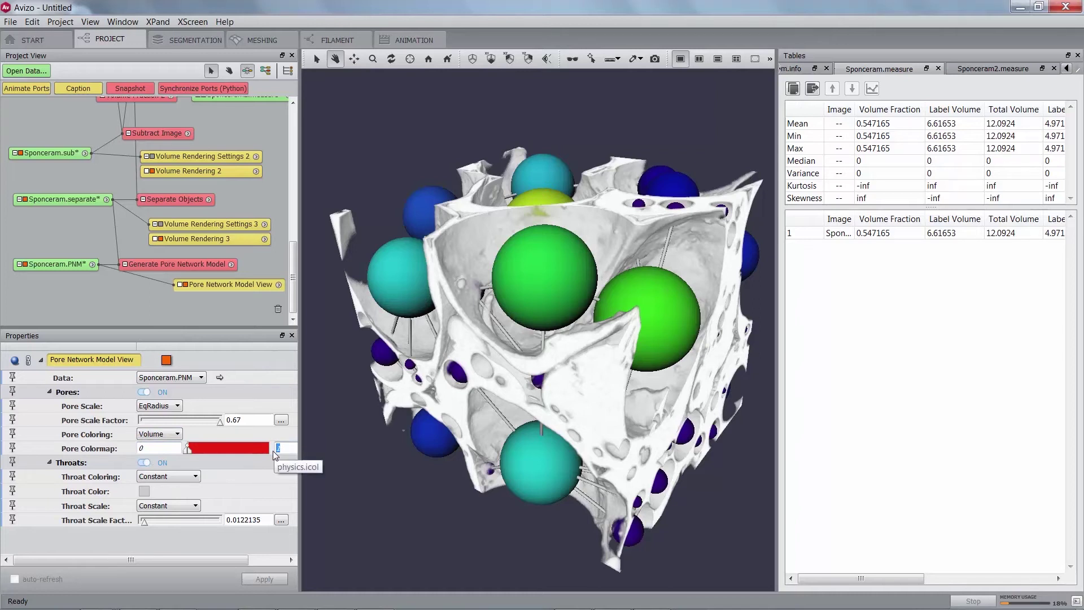
text(0.7)
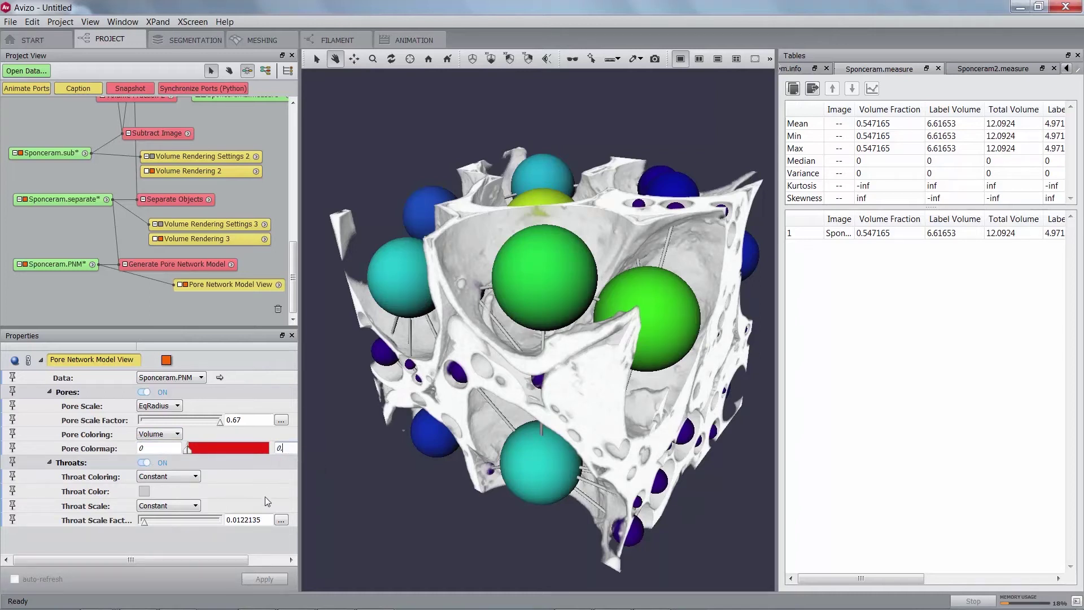
key(Return)
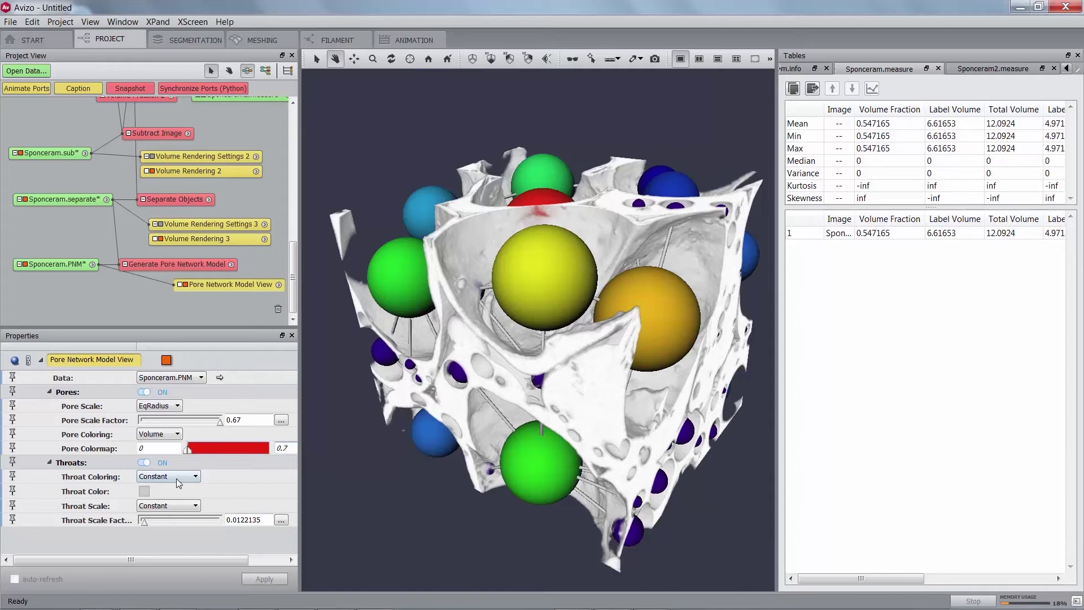
Step: Scale the throats by ChannelLength with a 0.02 scale factor, then rotate the network view
click(173, 511)
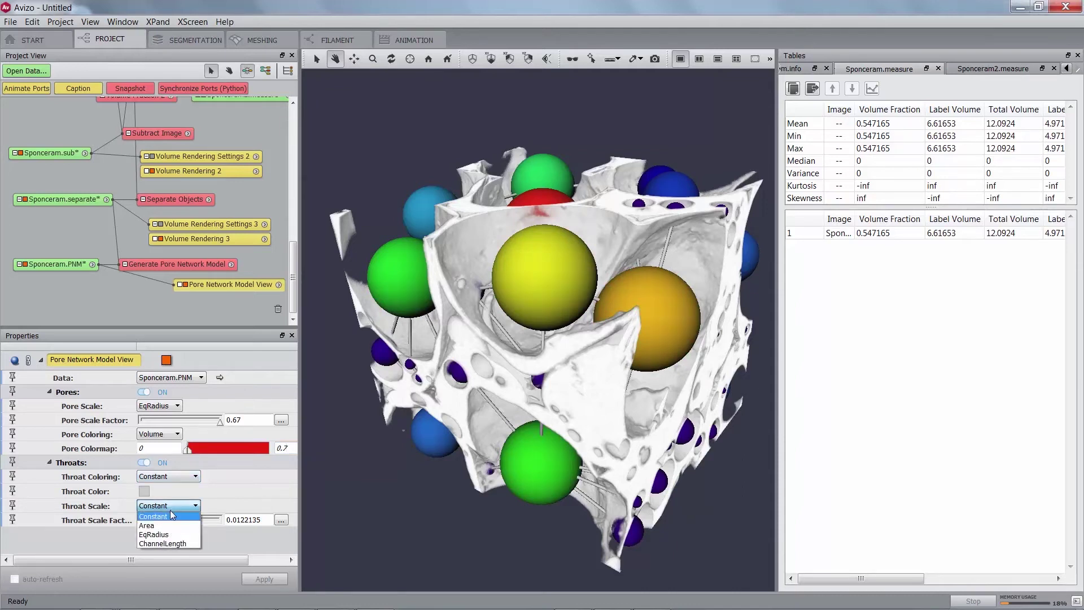
click(168, 542)
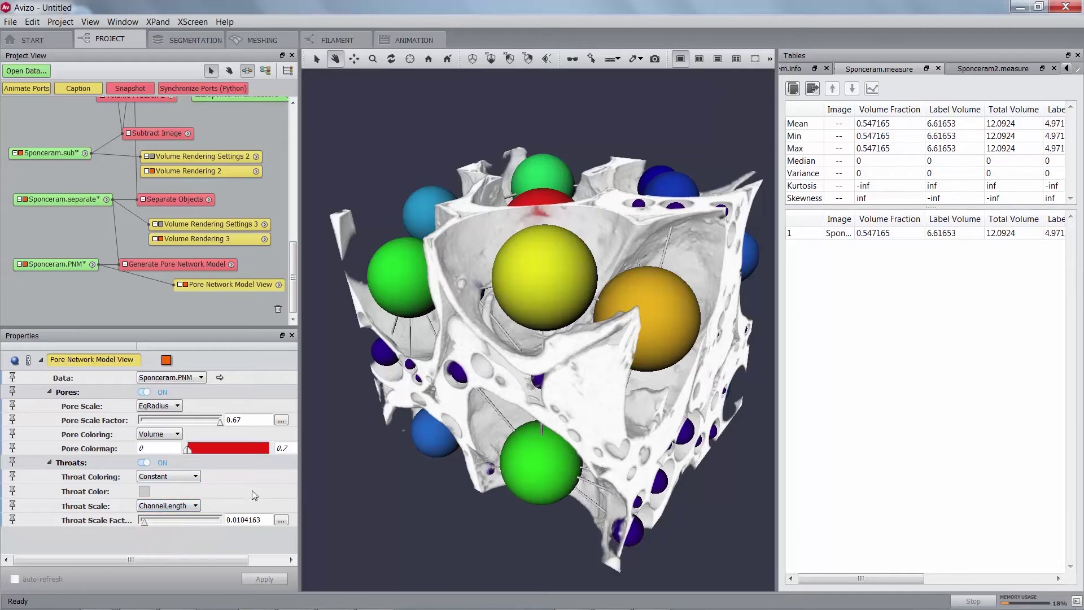
double_click(258, 521)
text(0.02)
key(Return)
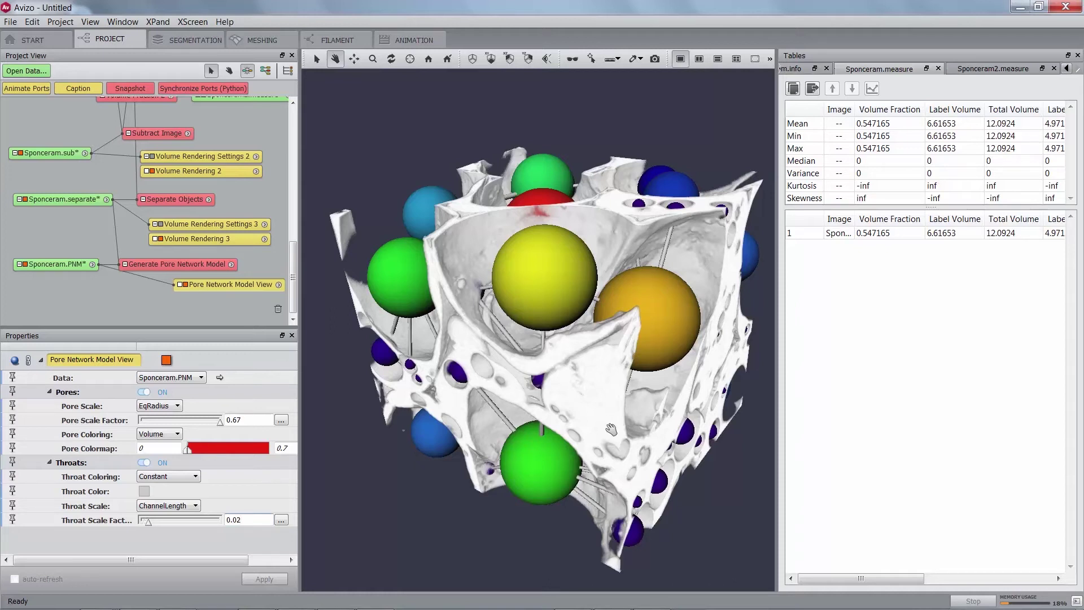
drag(612, 430, 565, 455)
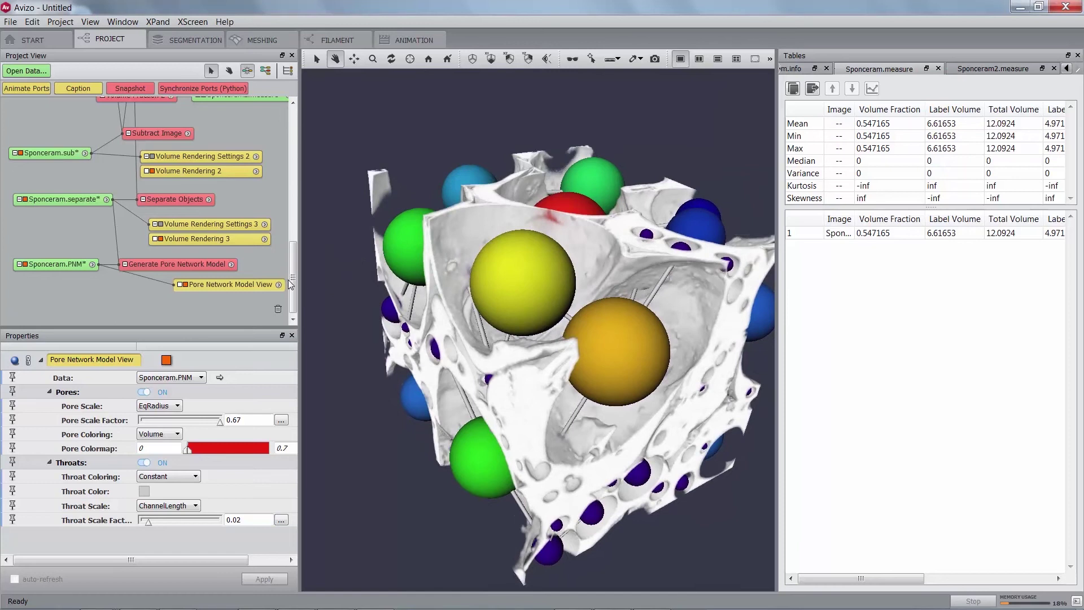
drag(290, 280, 269, 187)
scroll(269, 187, up, 2)
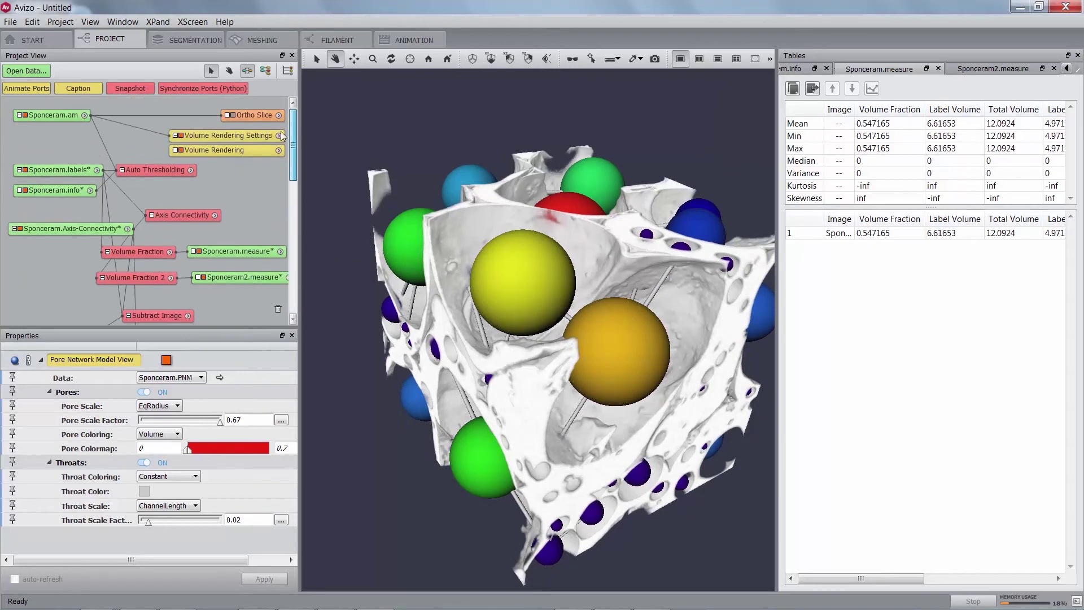
Step: Rearrange the project nodes and select Sponceram.PNM, showing 225 pores and 301 throats
click(180, 135)
click(181, 135)
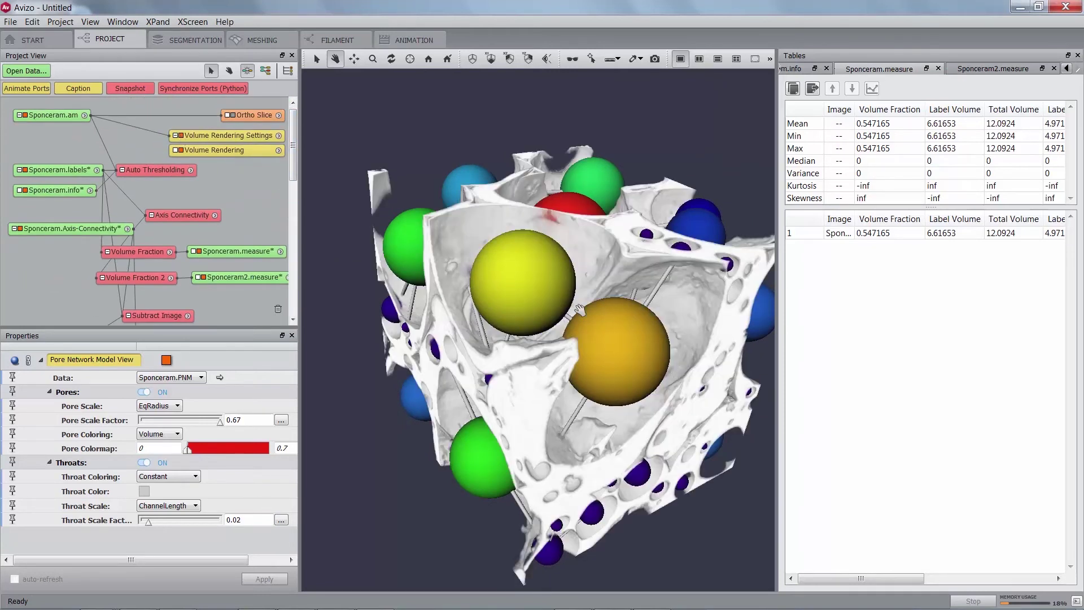
drag(581, 310, 541, 301)
click(226, 135)
scroll(170, 226, down, 5)
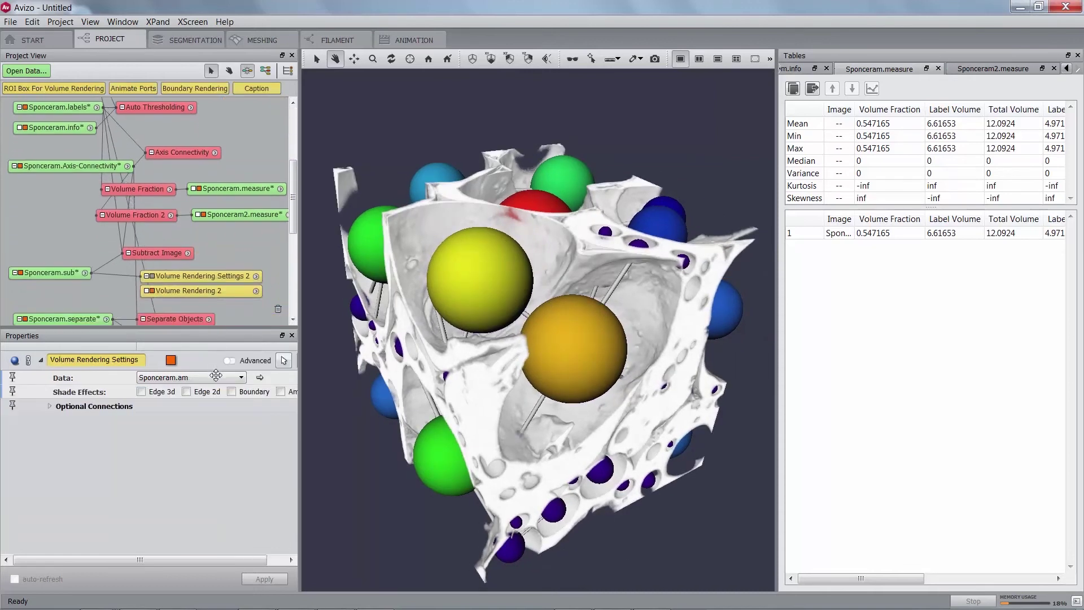
drag(207, 364, 216, 188)
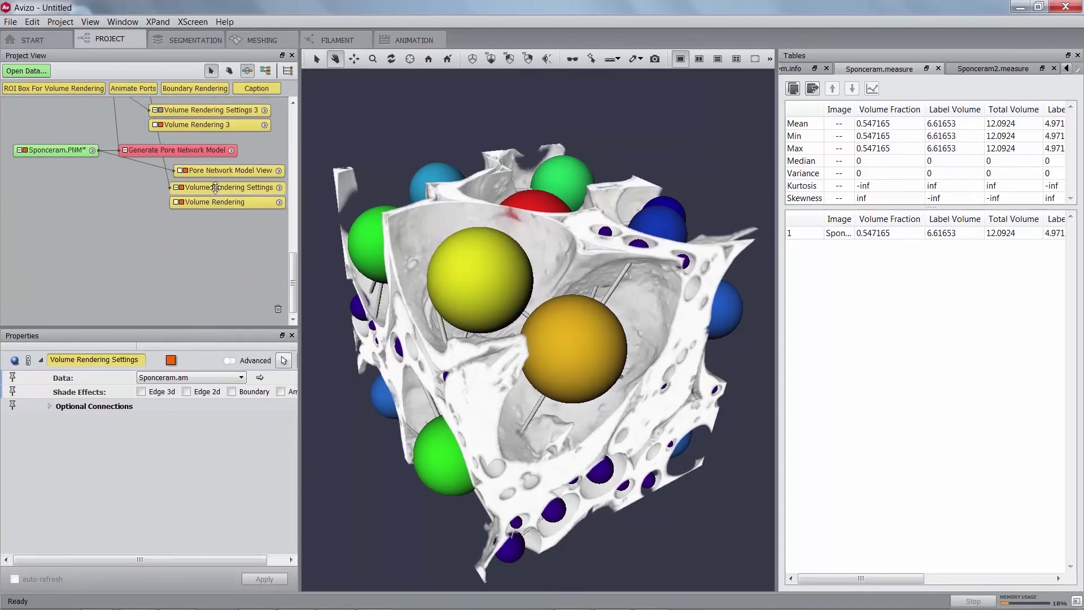
click(62, 151)
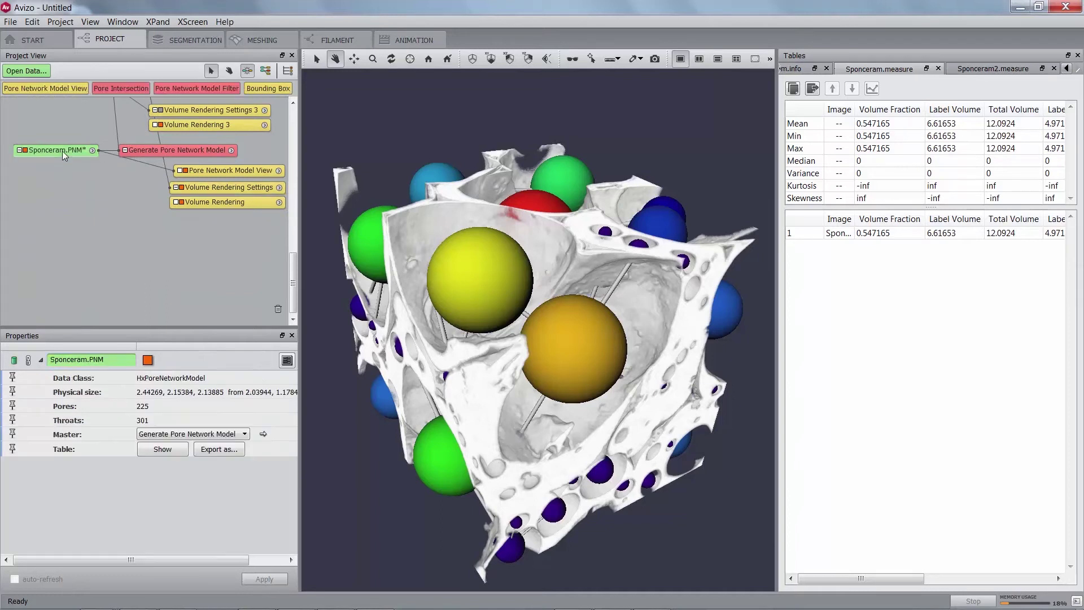
Step: Open the Sponceram.PNM data table and compare the Pores and Throats lists
click(162, 451)
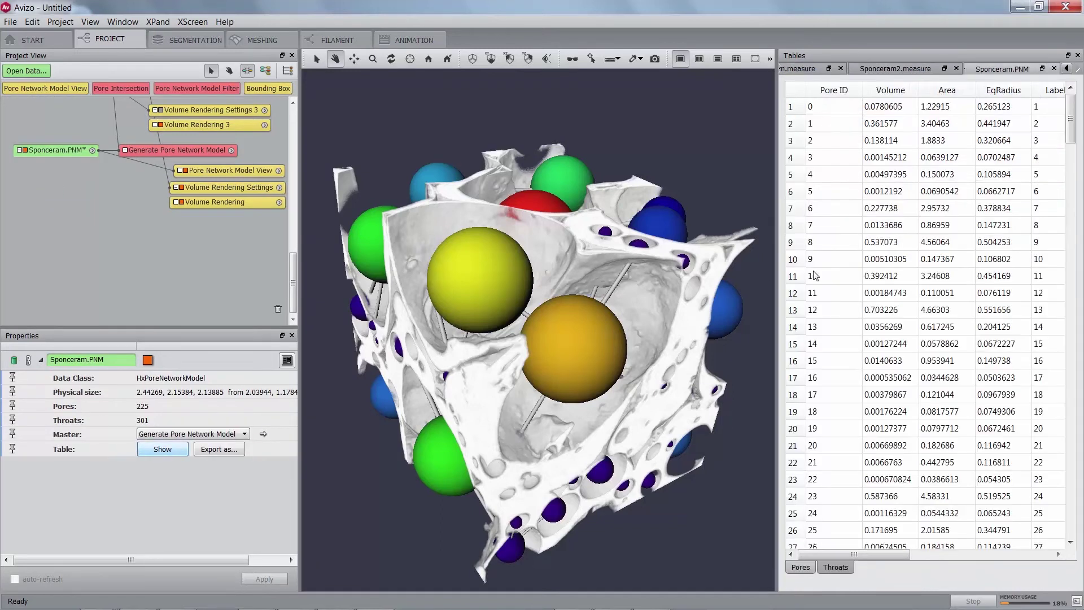
click(835, 569)
click(802, 568)
click(830, 569)
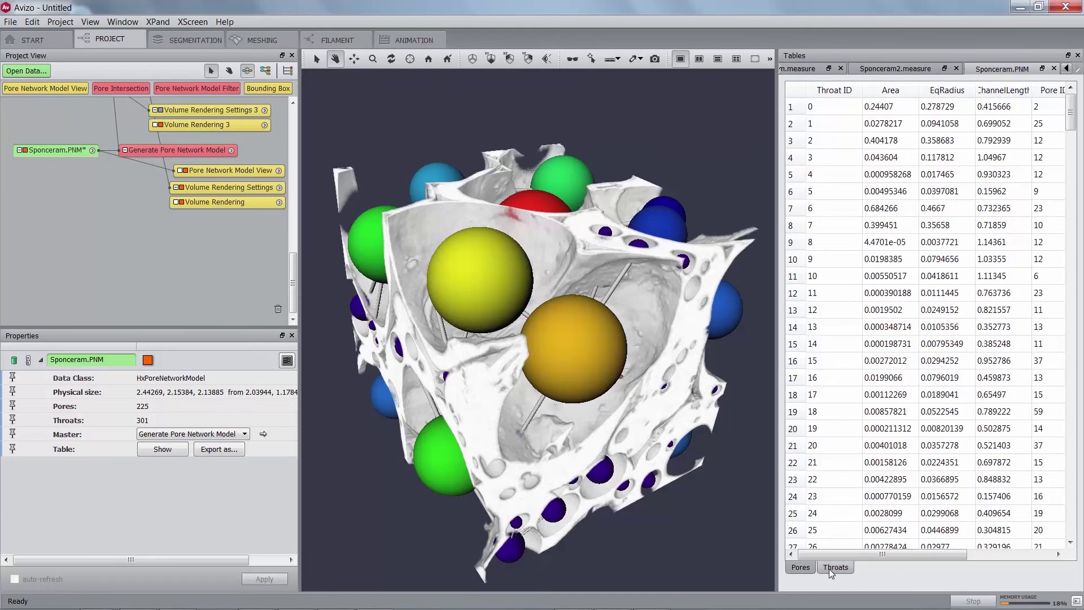
click(802, 568)
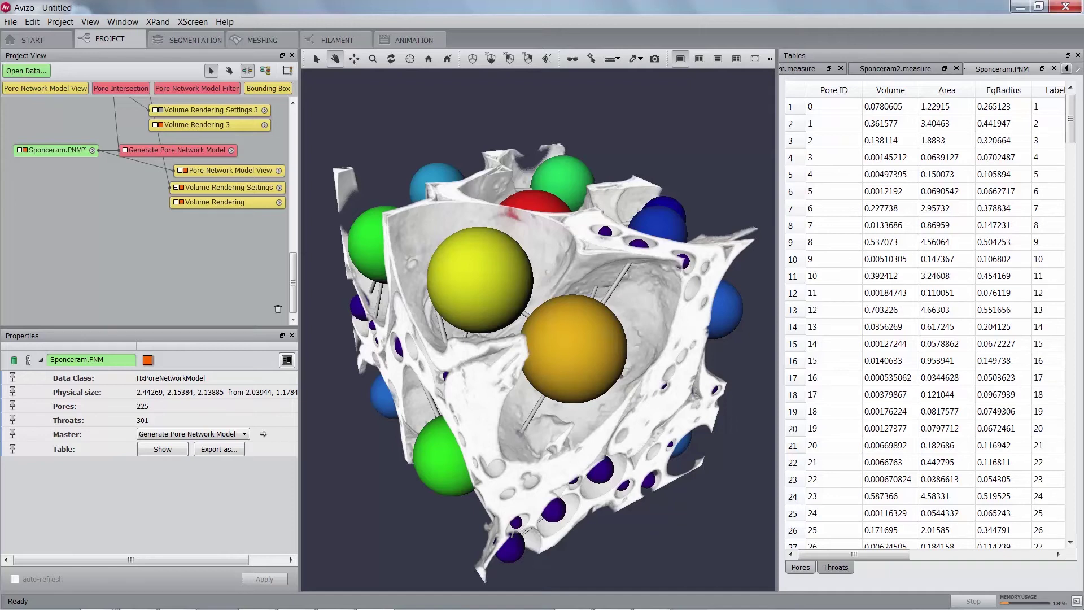
Step: Select pore table rows, from row 1 through rows 5–25, to highlight those pores in 3D
click(935, 126)
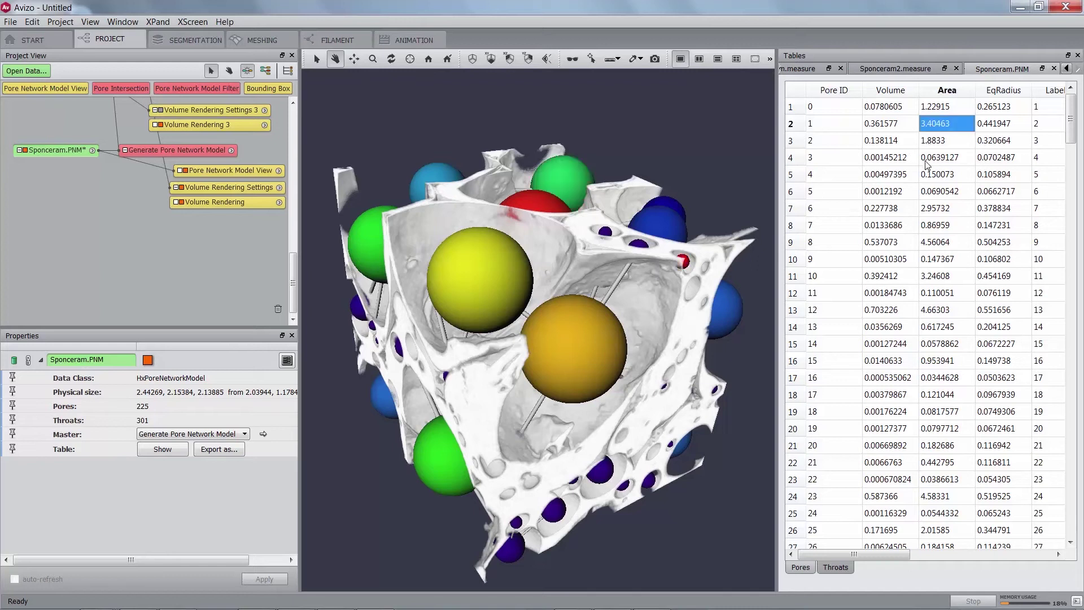
drag(935, 174, 892, 411)
drag(891, 464, 888, 515)
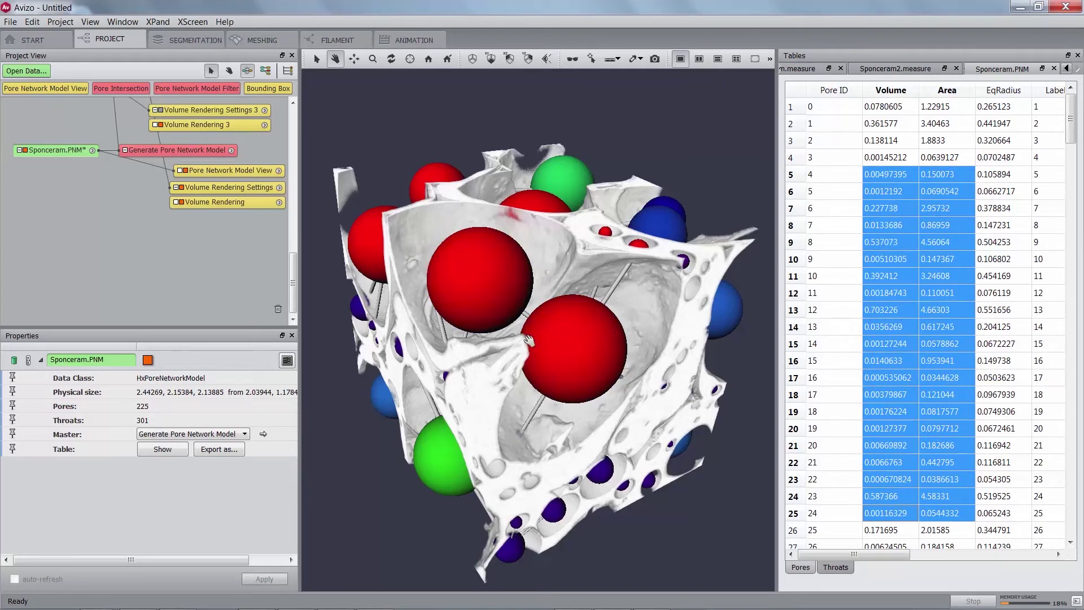
click(952, 111)
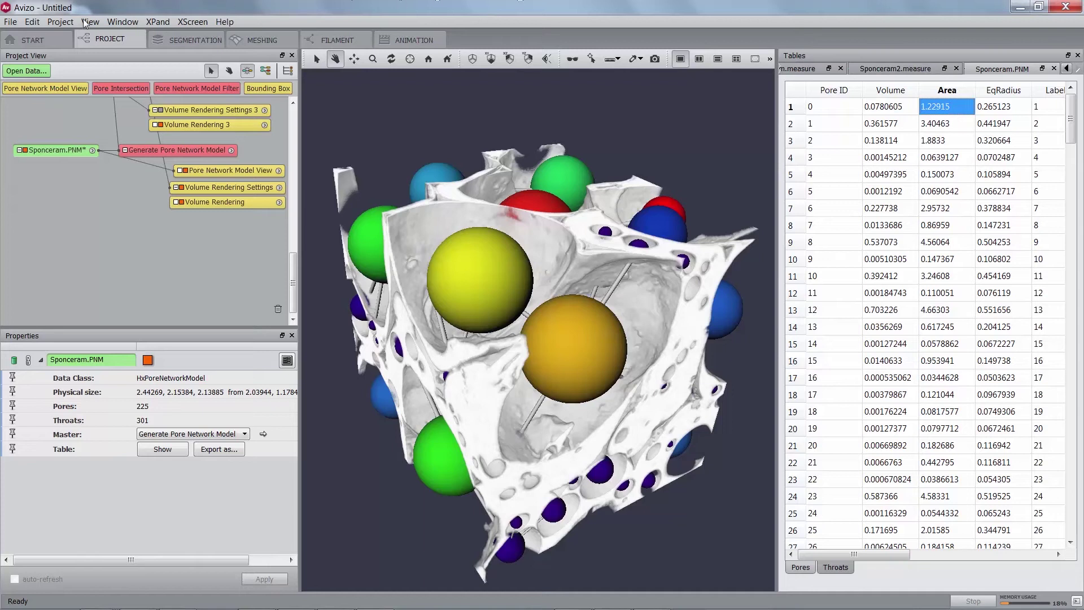
Step: Add a Histogram of Sponceram.PNM's pore Volume with range max 0.1, view it, then close it
right_click(52, 150)
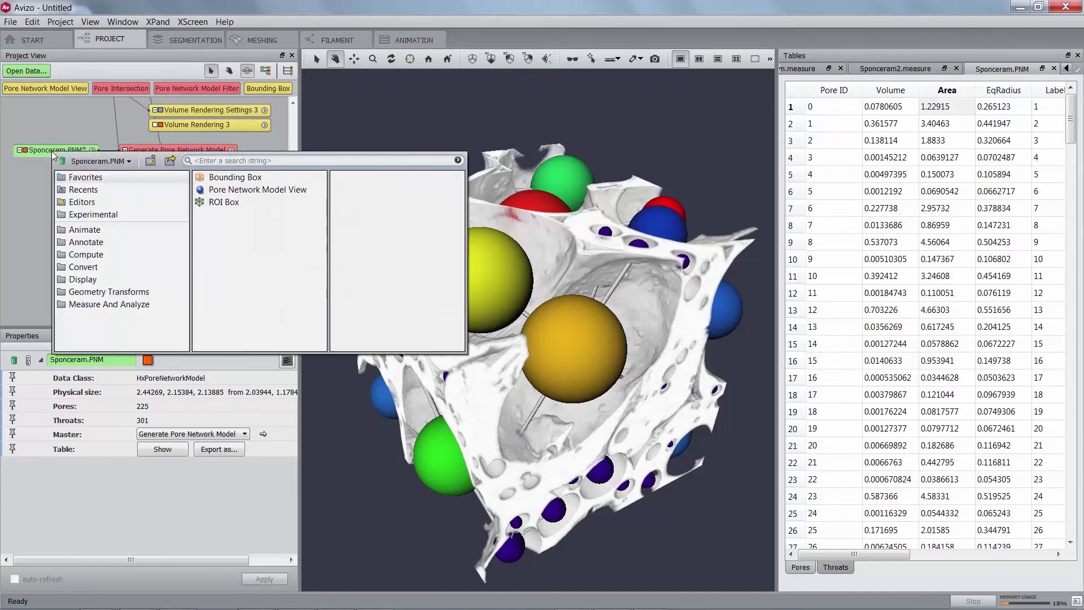
text(hi)
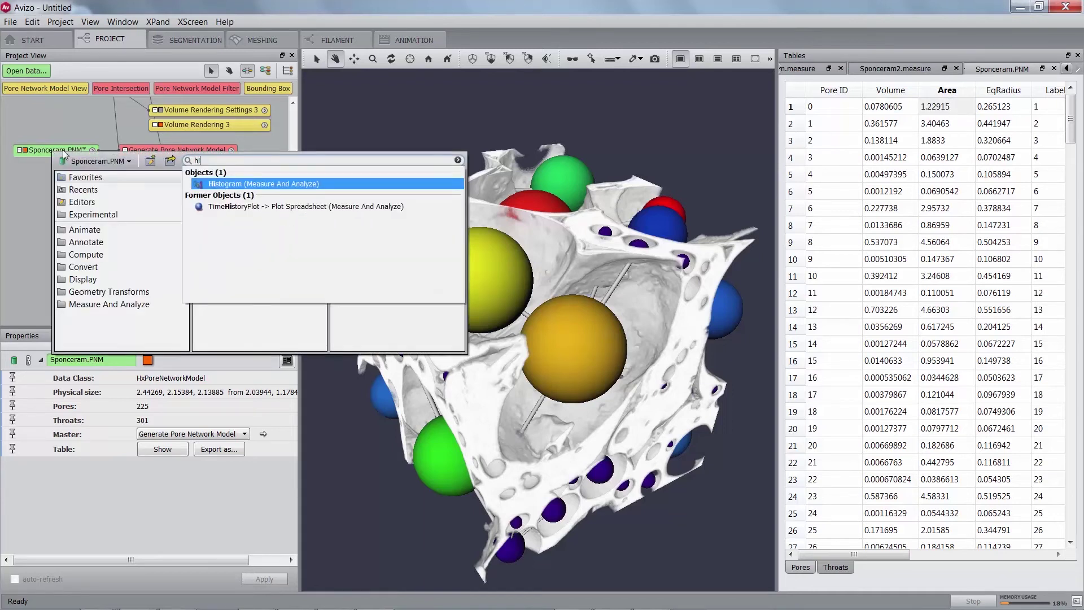
click(266, 183)
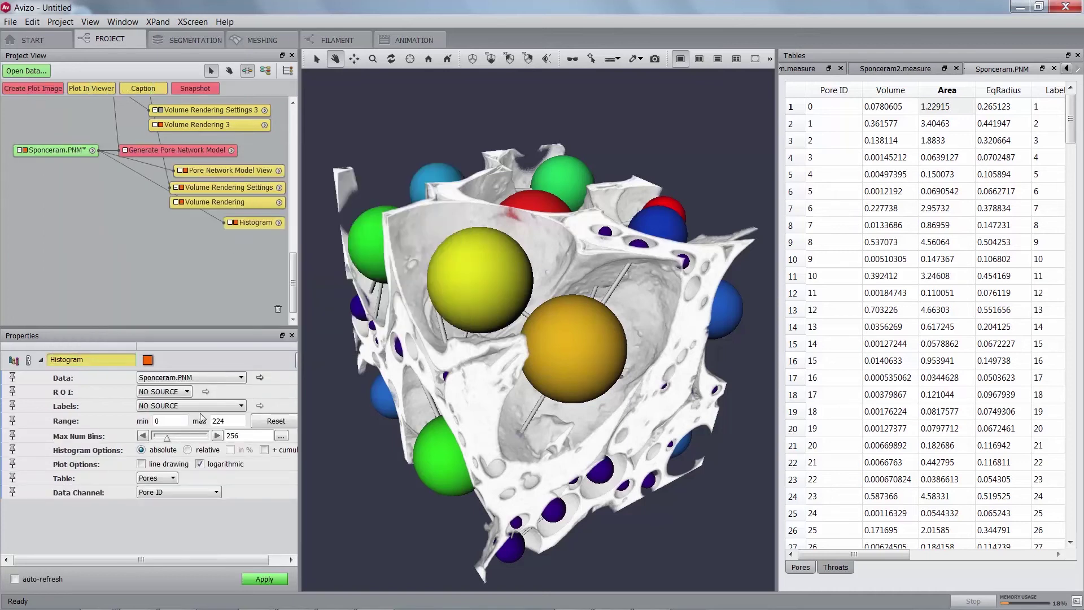
double_click(219, 421)
text(0.1)
click(168, 493)
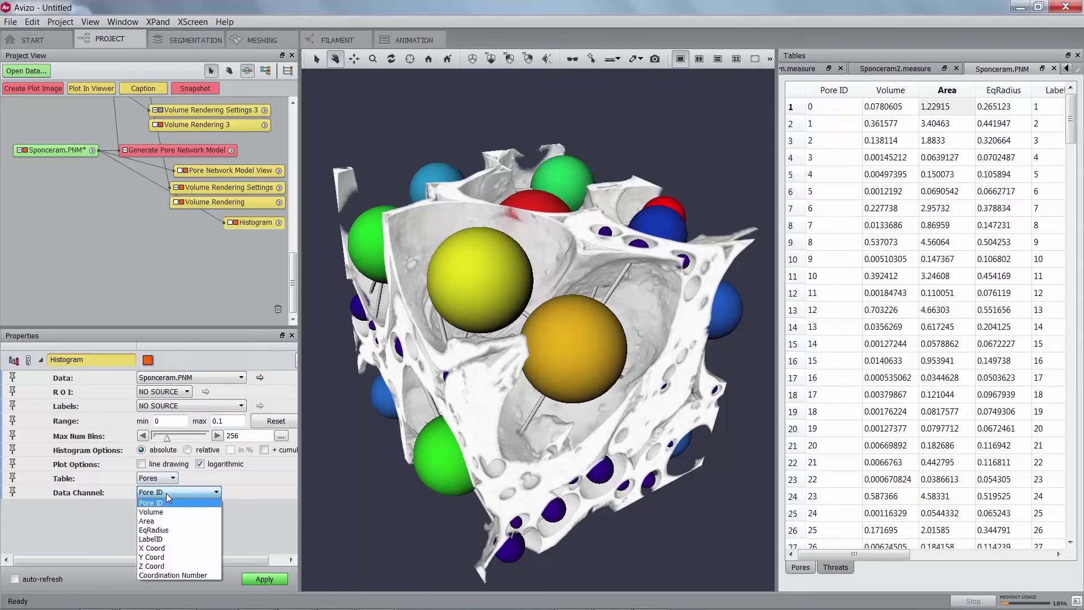
click(166, 512)
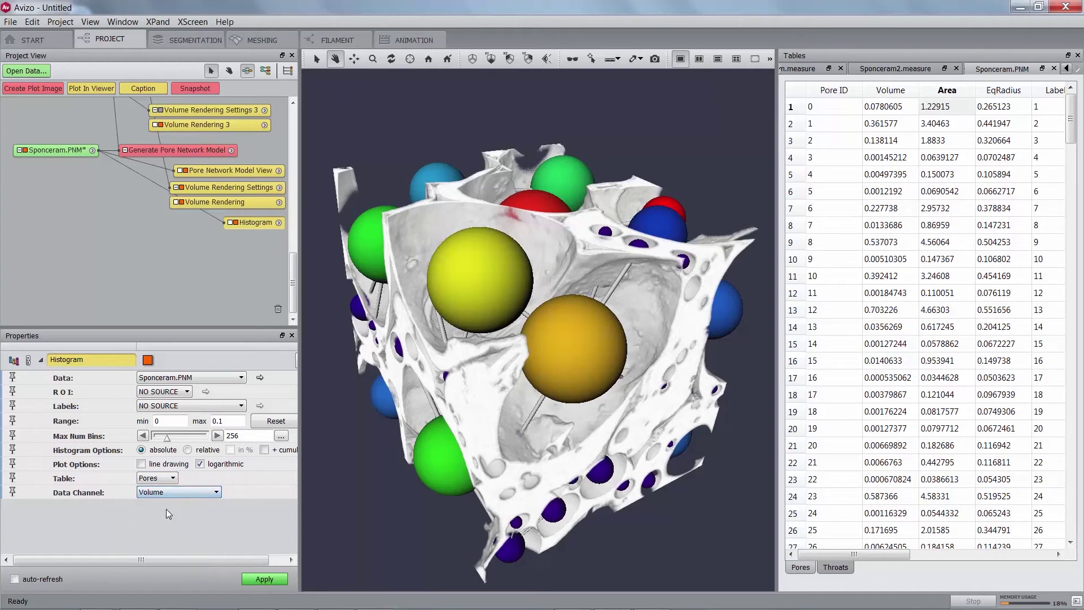
click(264, 578)
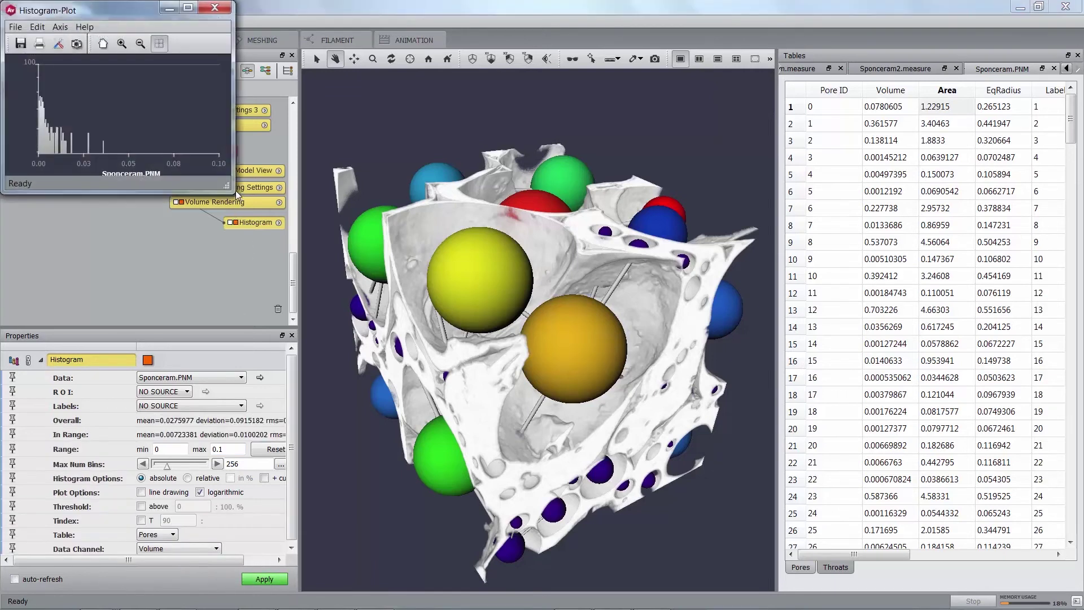
drag(228, 188, 427, 342)
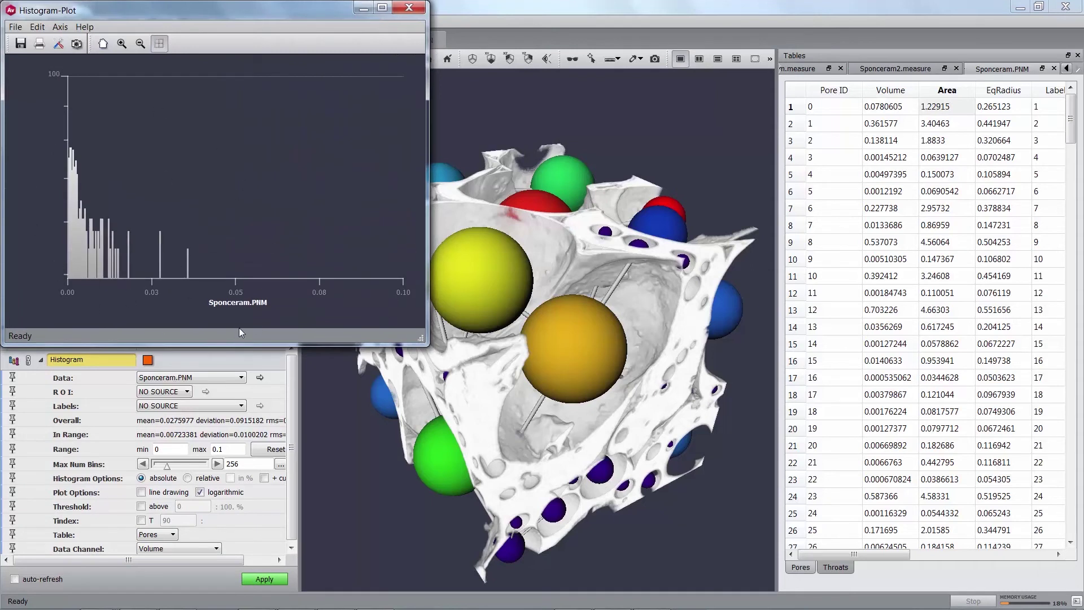
click(411, 8)
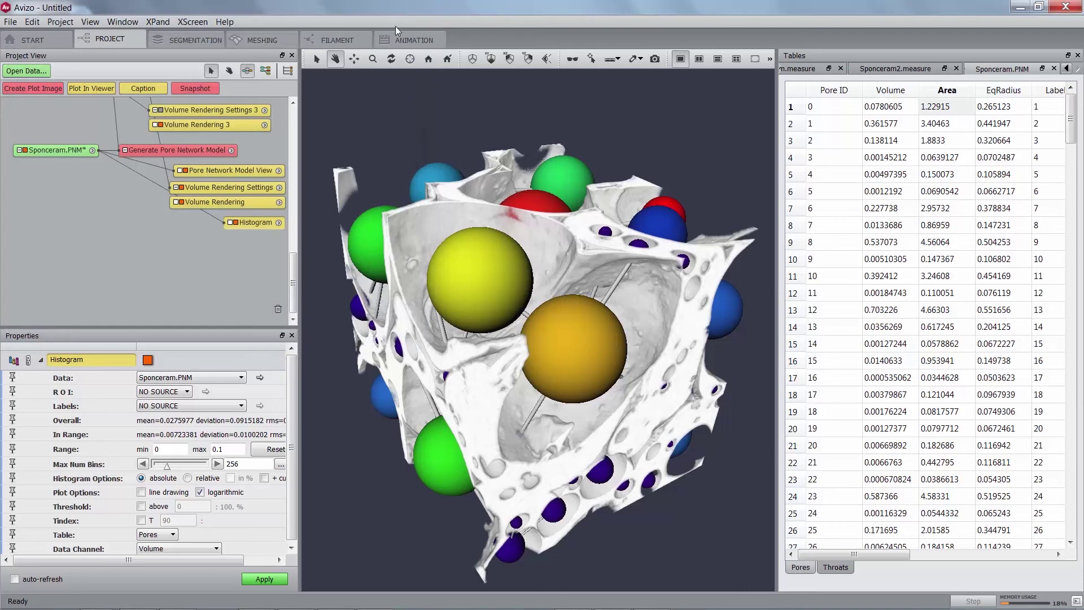
Step: Add a Distribution Analysis module to Sponceram.PNM and move its node lower in the graph
right_click(55, 149)
text(distr)
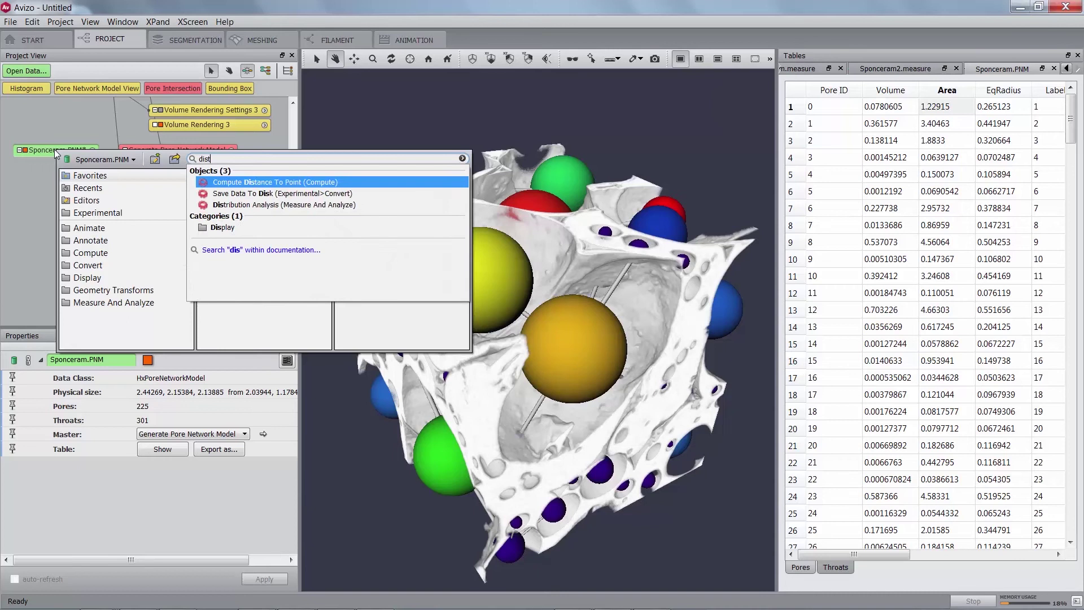
click(293, 182)
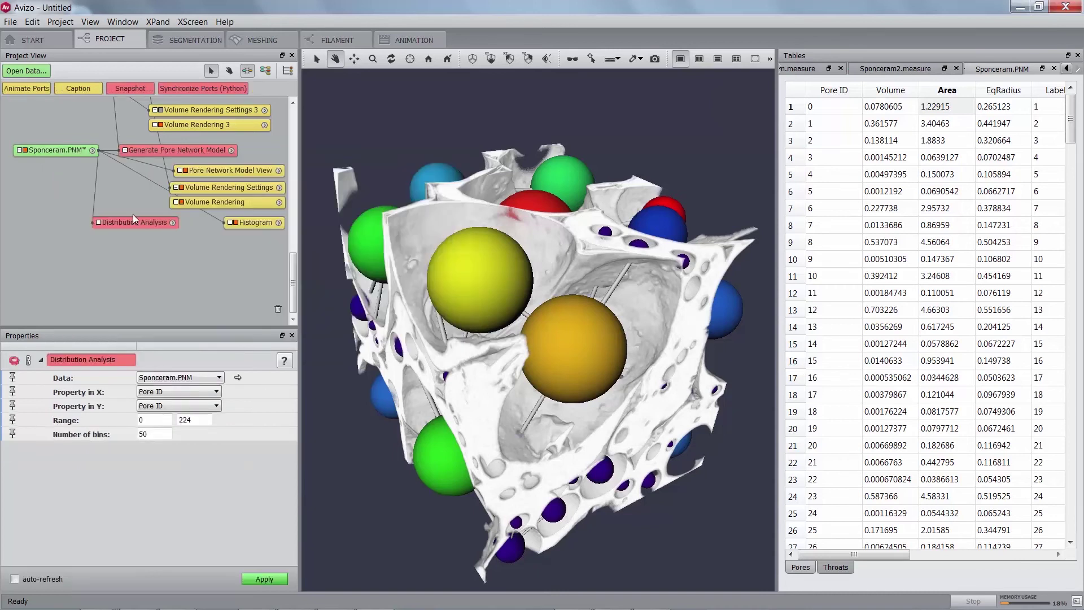
drag(142, 224, 187, 249)
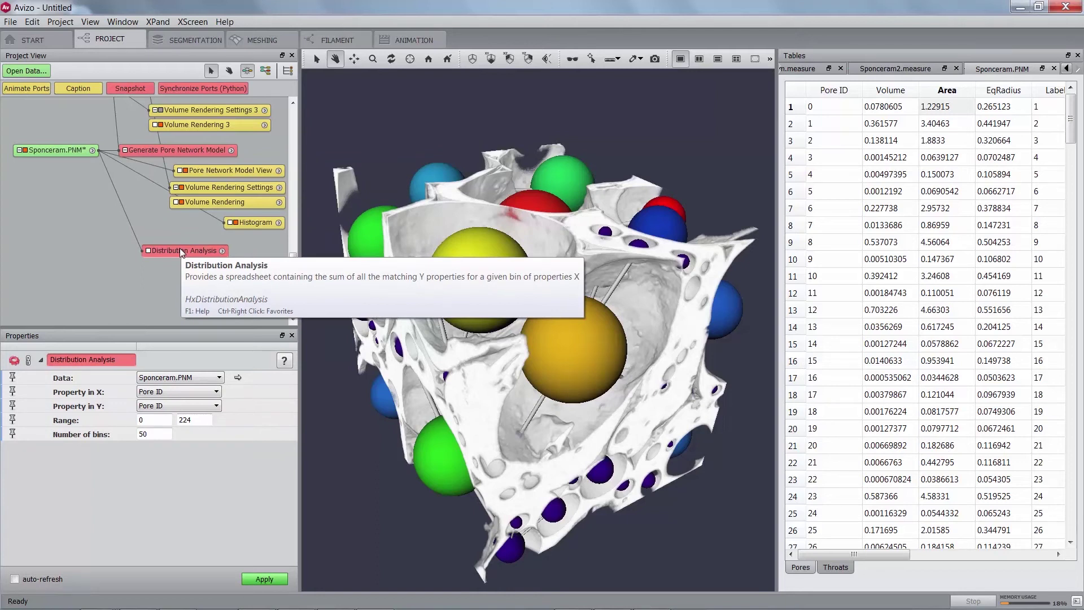
Step: Analyse Volume against EqRadius over range 0–0.7 in 20 bins
click(167, 393)
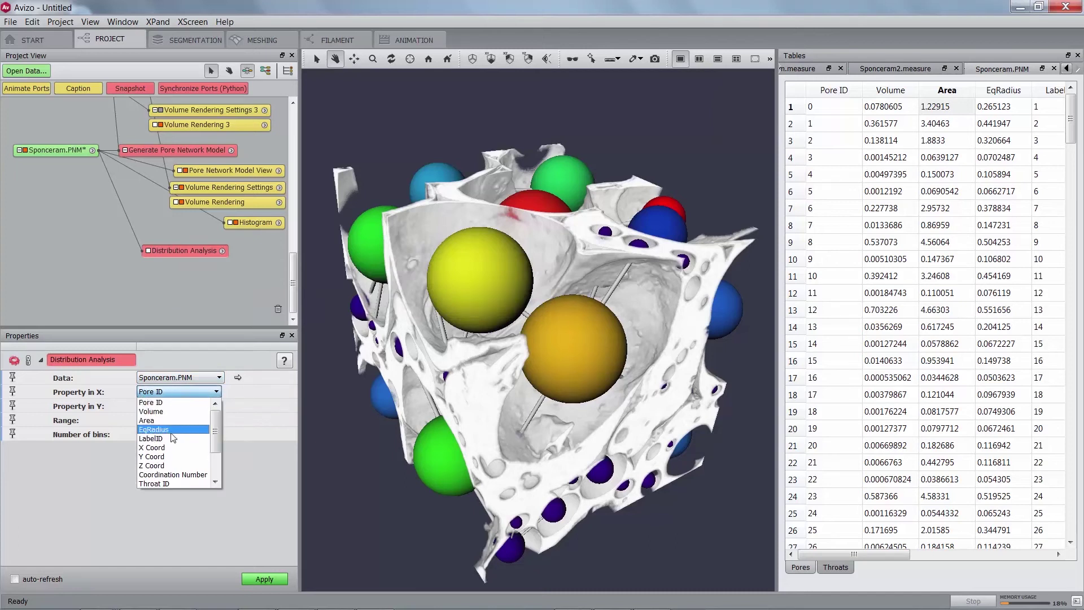
click(172, 432)
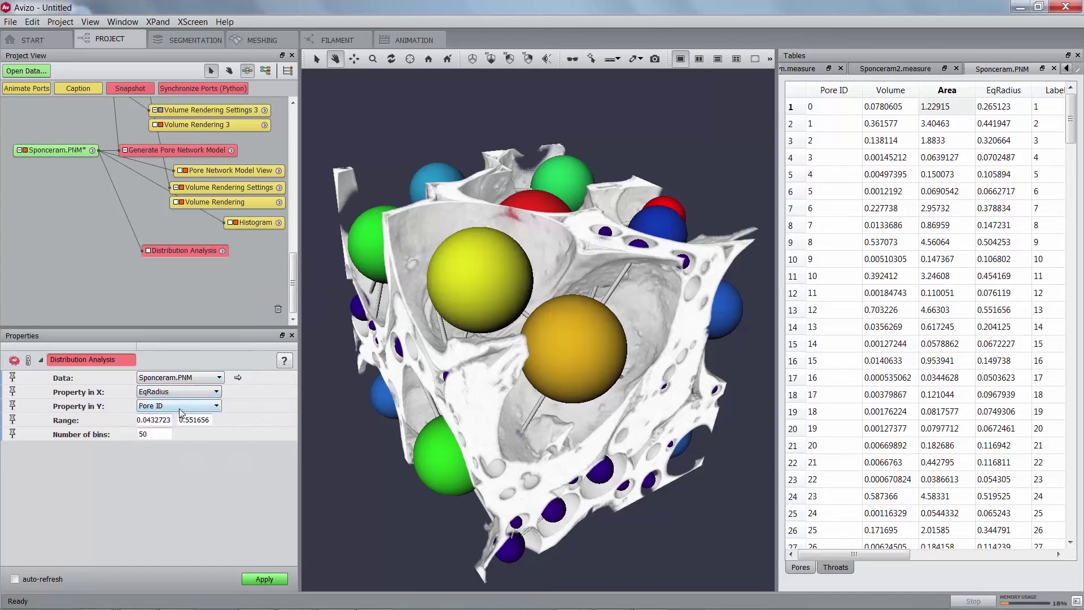
click(179, 407)
click(174, 426)
drag(171, 420, 88, 418)
text(0)
drag(210, 421, 111, 434)
text(0.7)
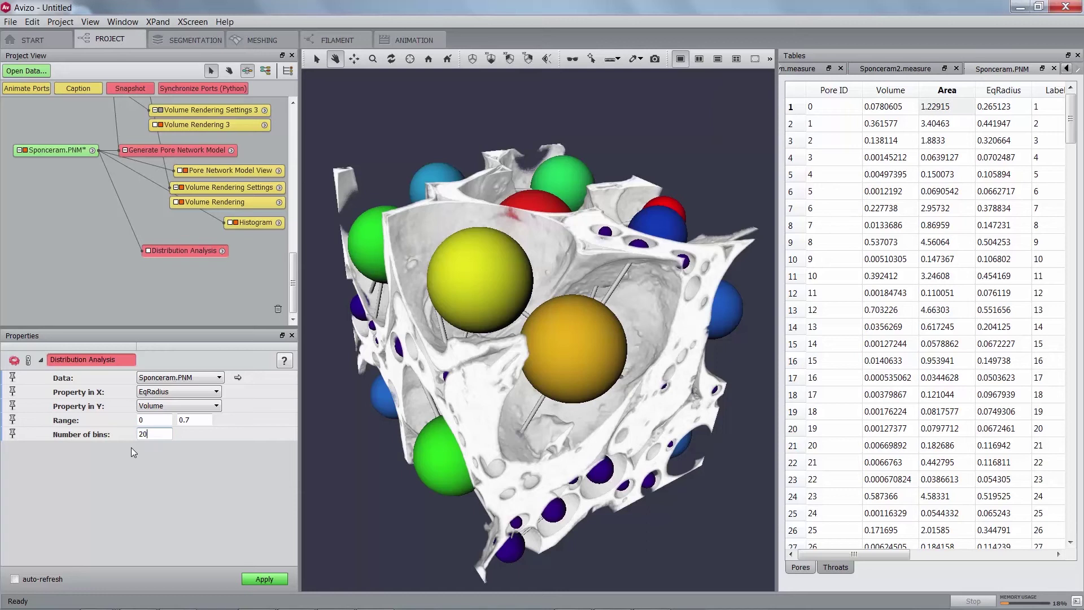
click(263, 578)
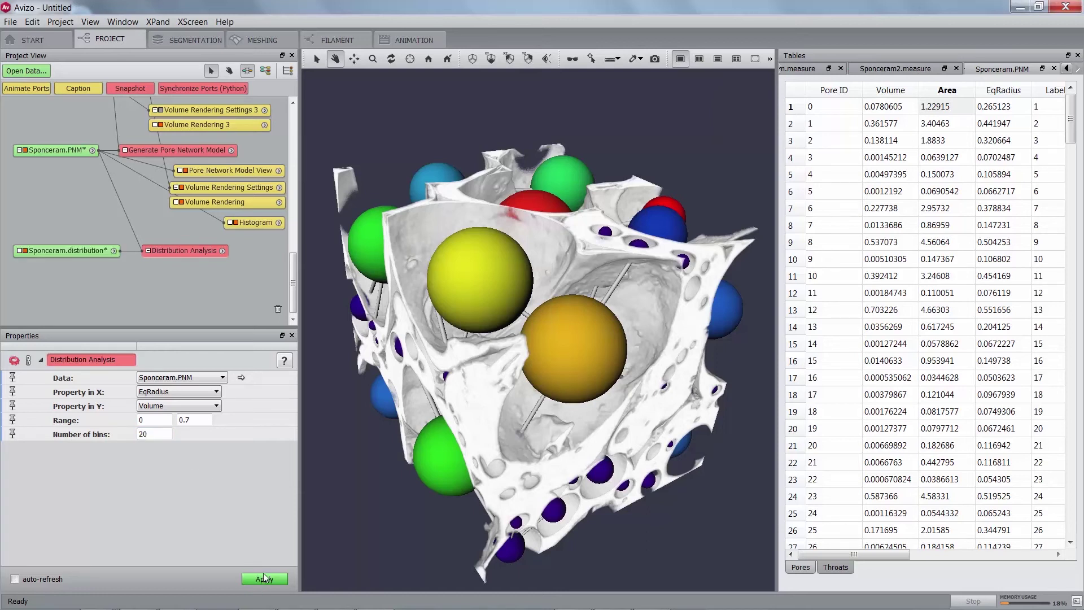
Step: Add a Plot Spreadsheet plotting Table1-Sum Volume against Table1-EqRadius with a marker line
right_click(66, 249)
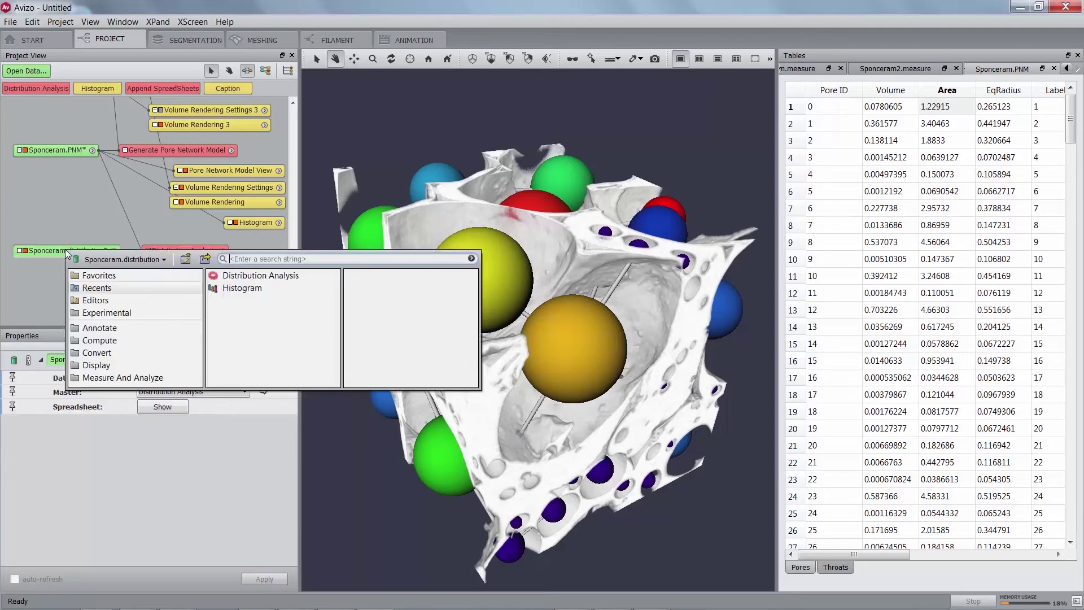
text(plot)
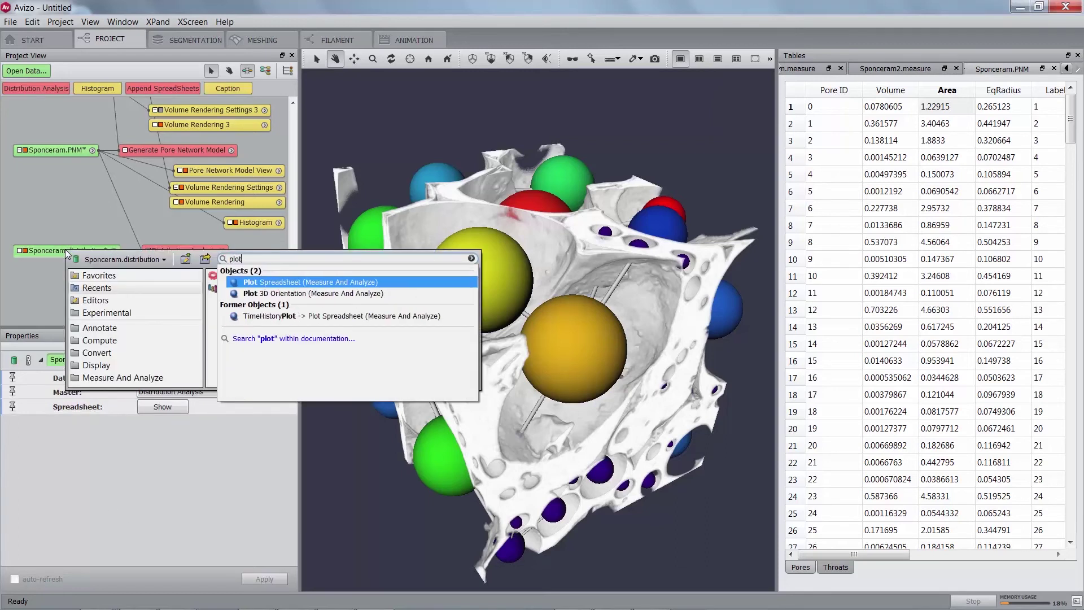
click(306, 282)
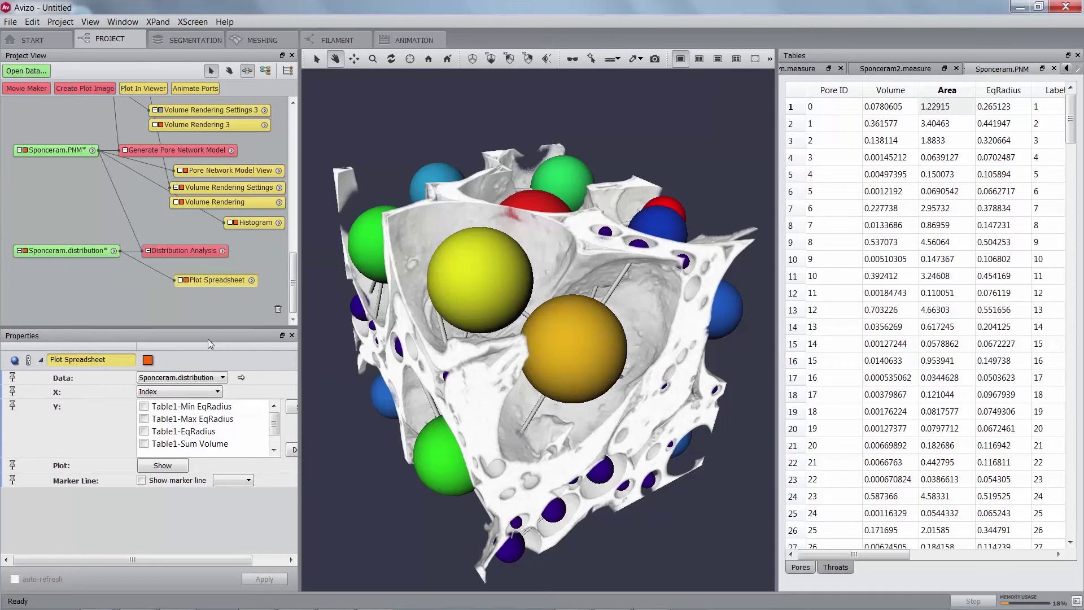
click(191, 391)
click(166, 429)
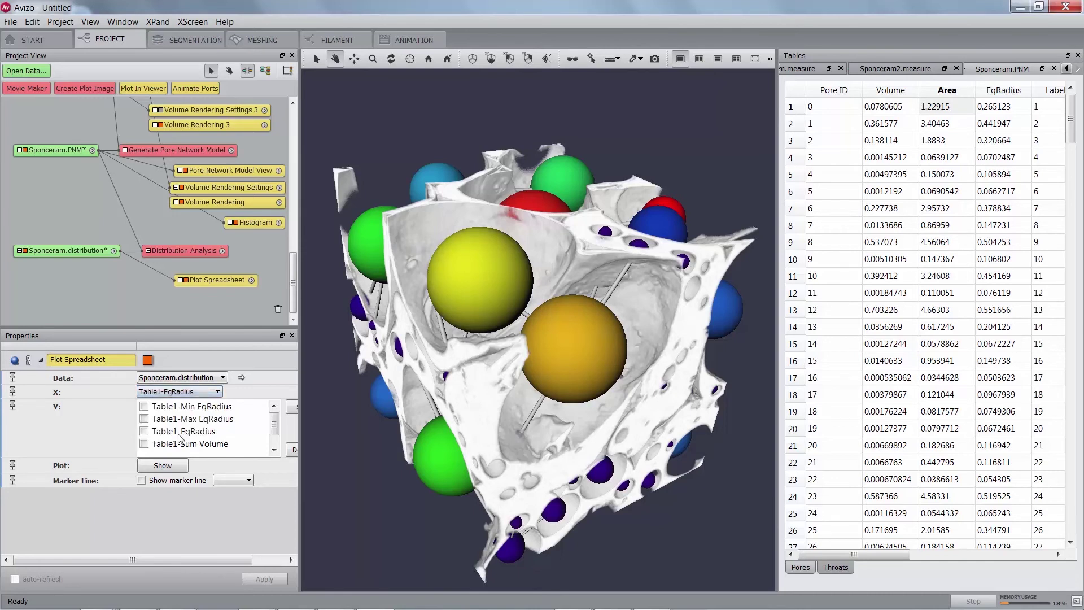
click(148, 445)
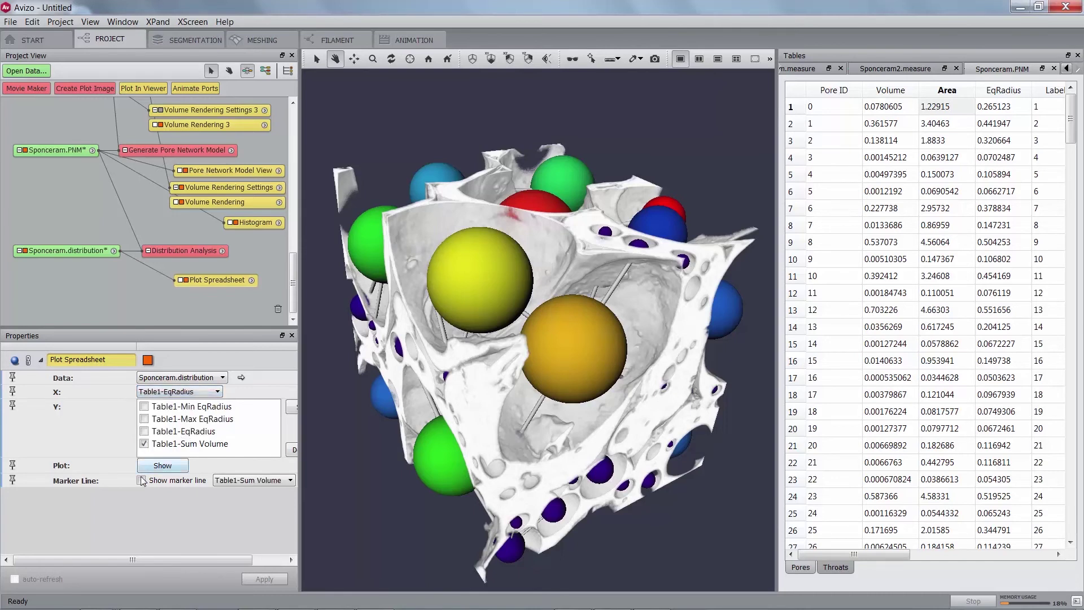
click(141, 480)
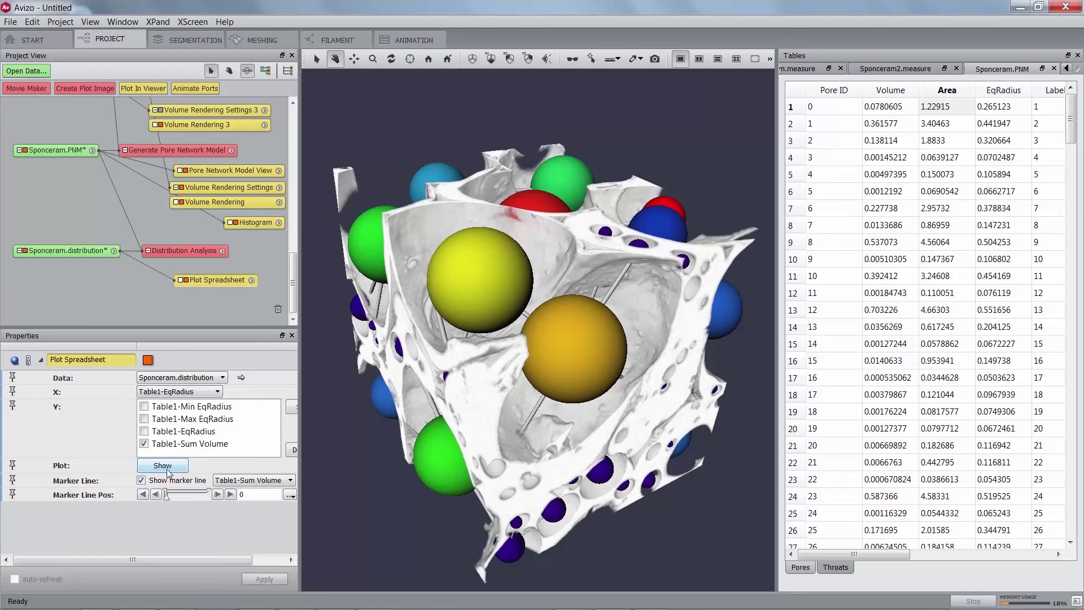
Step: Show and enlarge the plot, move the marker to about 0.15 EqRadius, then close it
click(163, 467)
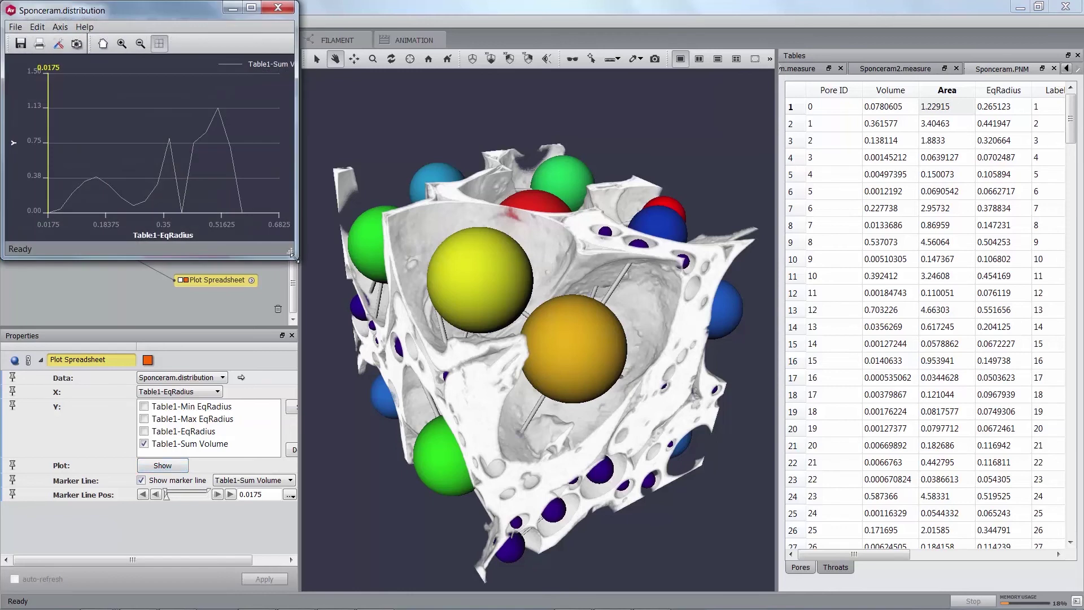
drag(293, 257, 530, 383)
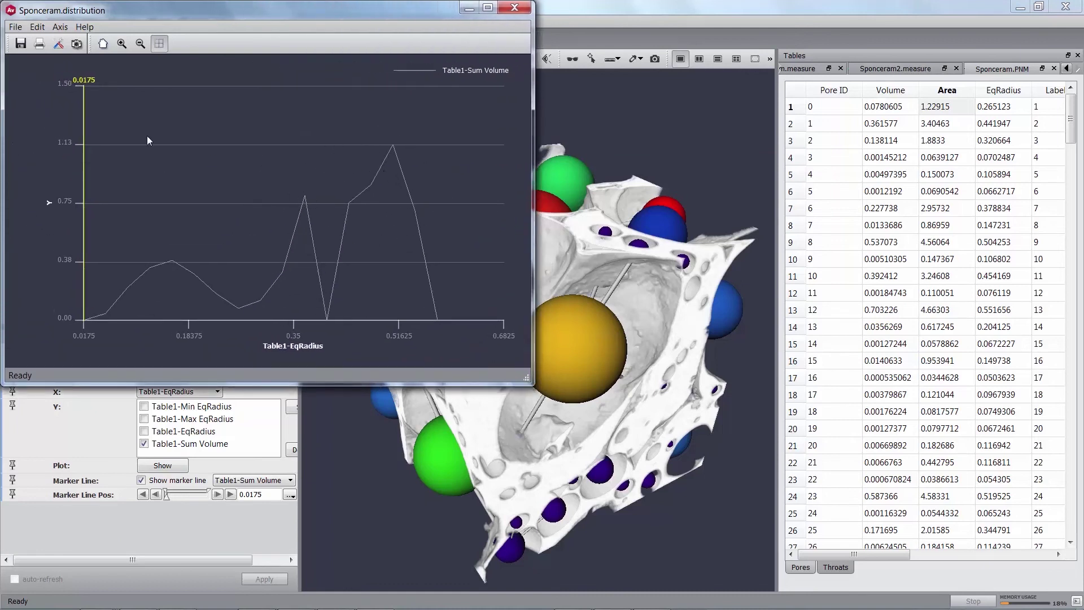
drag(84, 121, 168, 134)
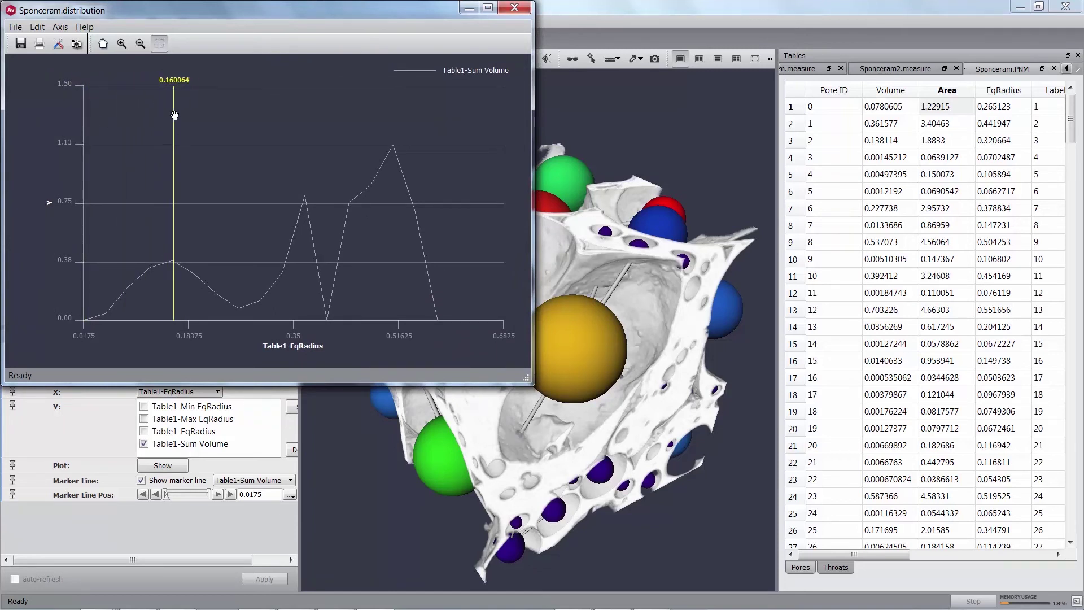
click(517, 8)
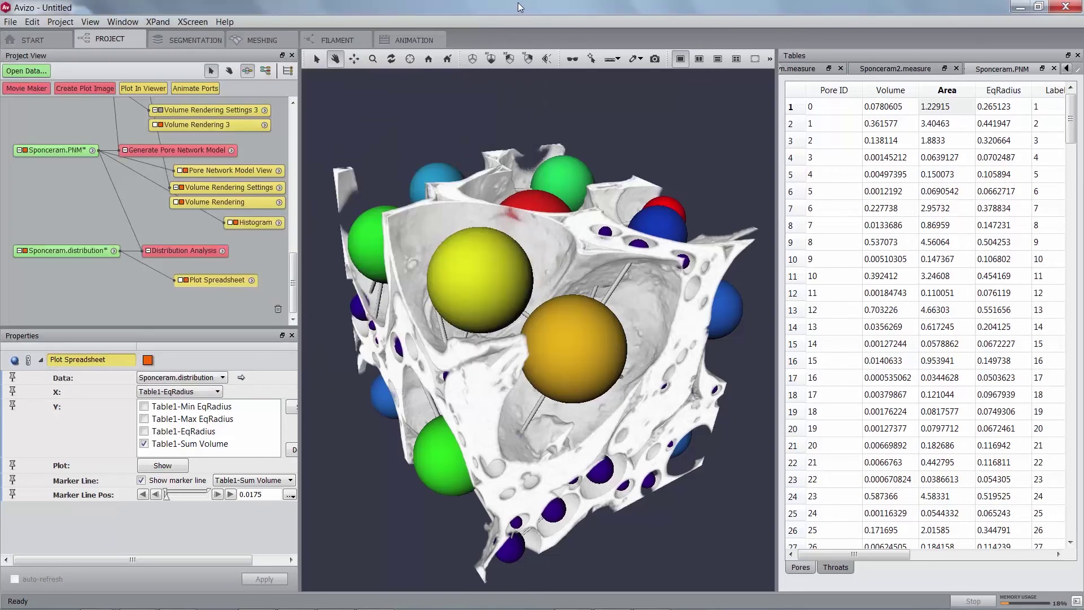
Step: Filter Sponceram.PNM with Volume > 0.02 to create Sponceram-Filtered
right_click(70, 148)
text(pore)
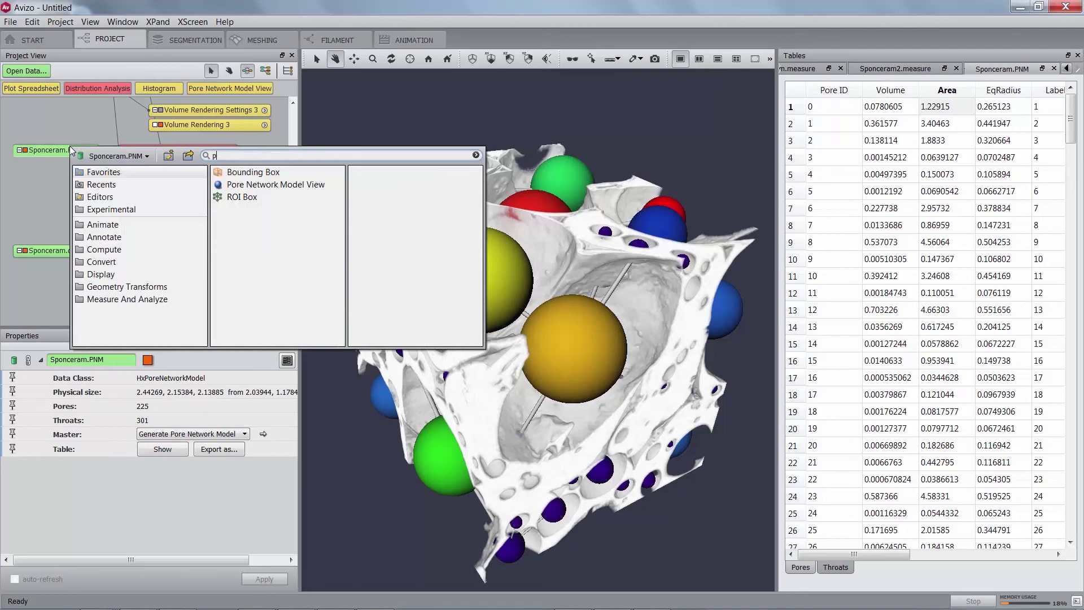
click(296, 178)
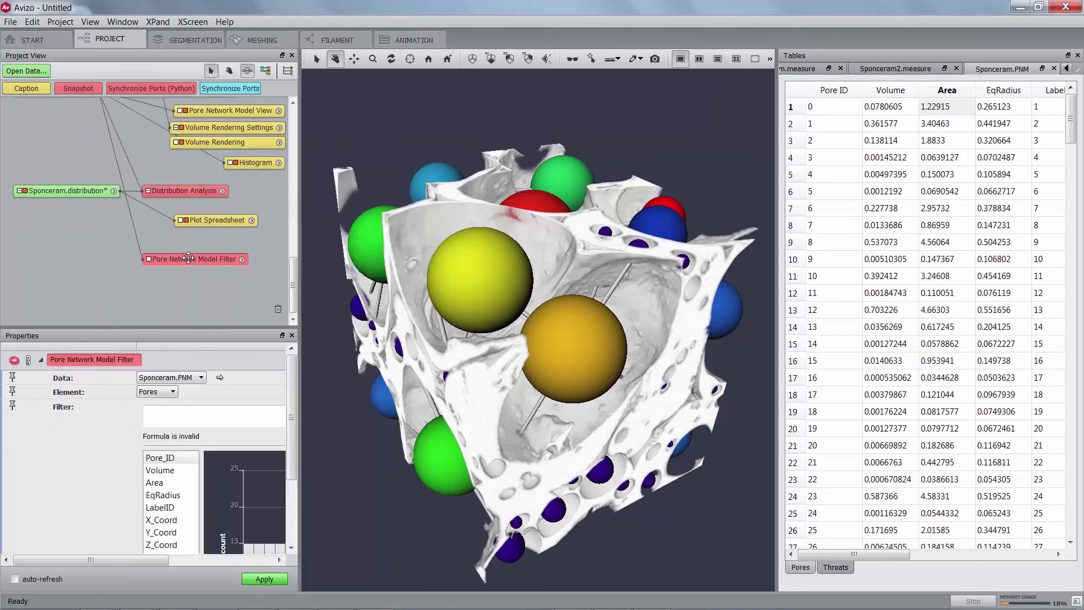
double_click(160, 470)
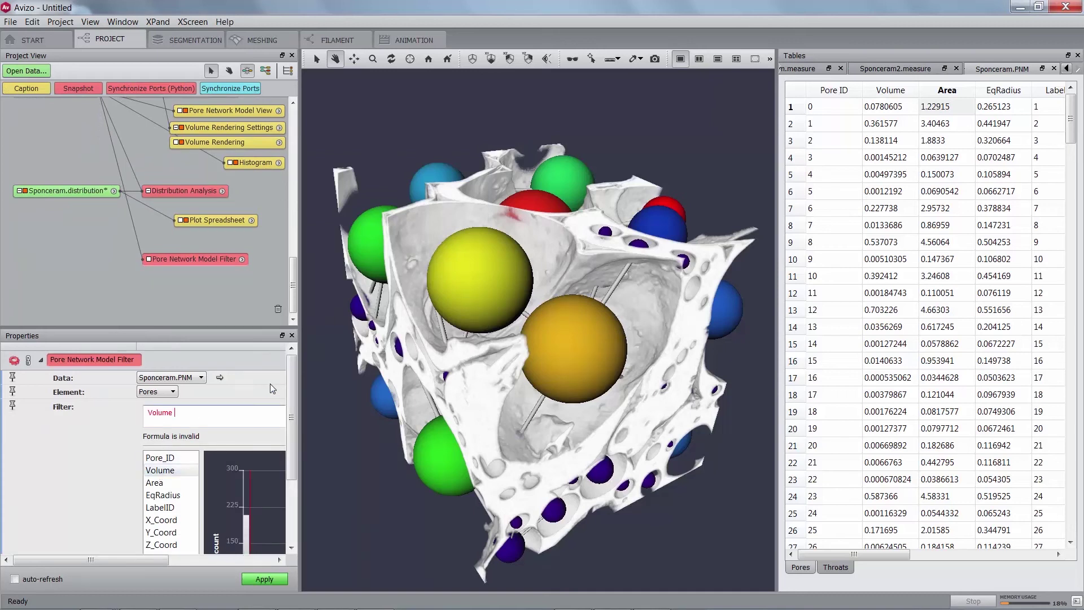
text(> 0.02)
click(266, 581)
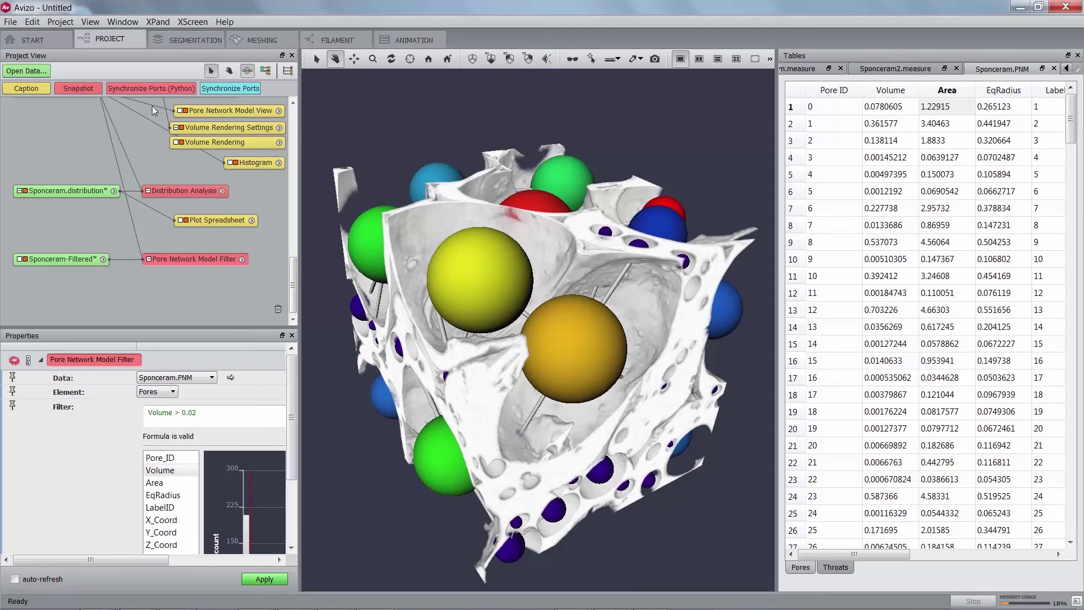
Step: Display Sponceram-Filtered in the network view, hide the volume rendering, and compare with the full network
scroll(150, 106, up, 1)
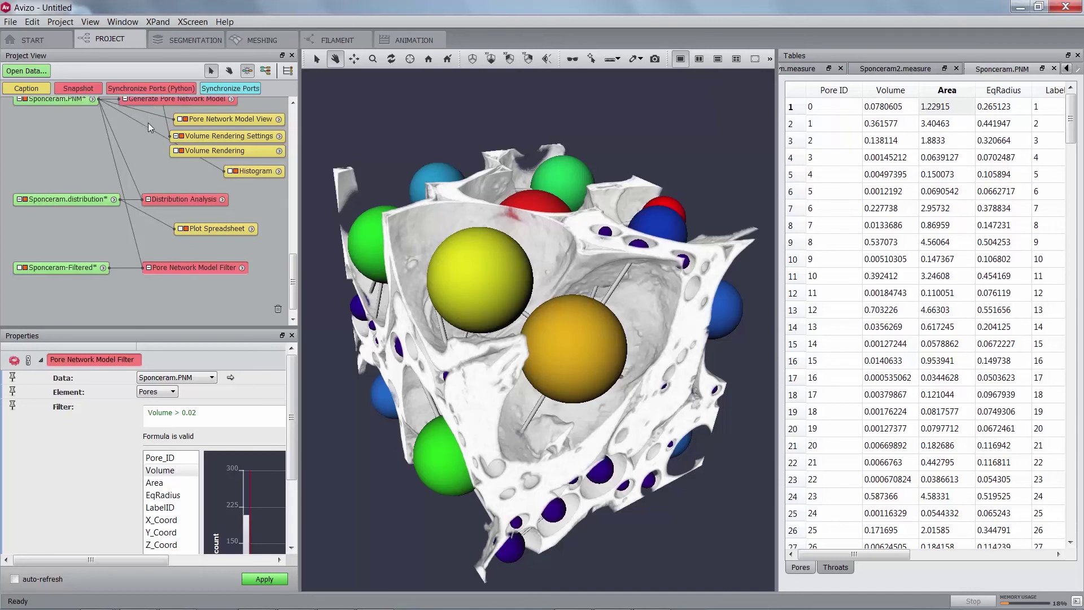
drag(148, 112, 86, 265)
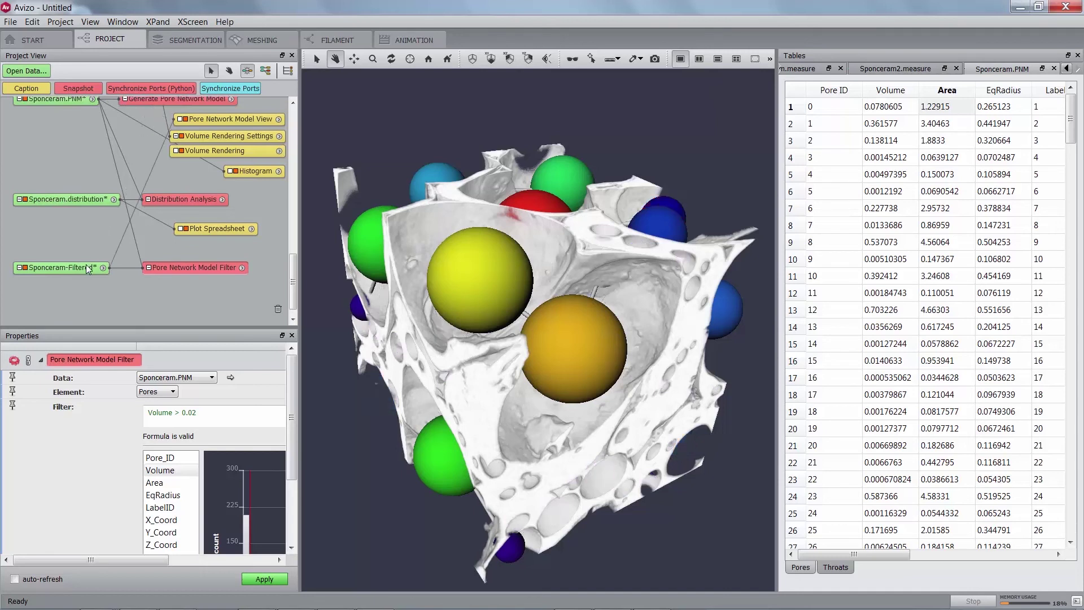
click(178, 136)
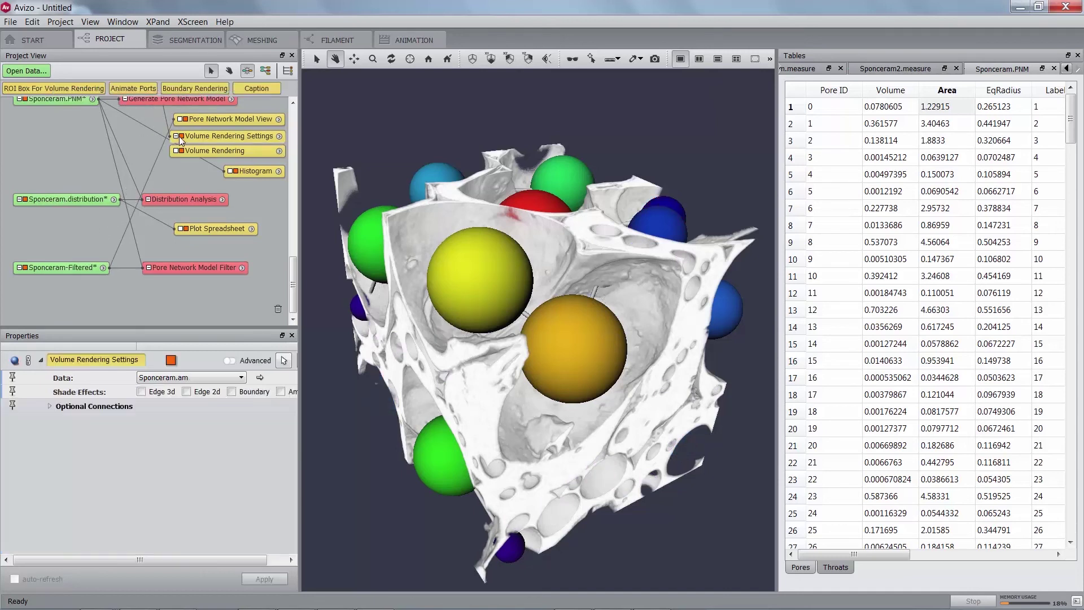
click(181, 136)
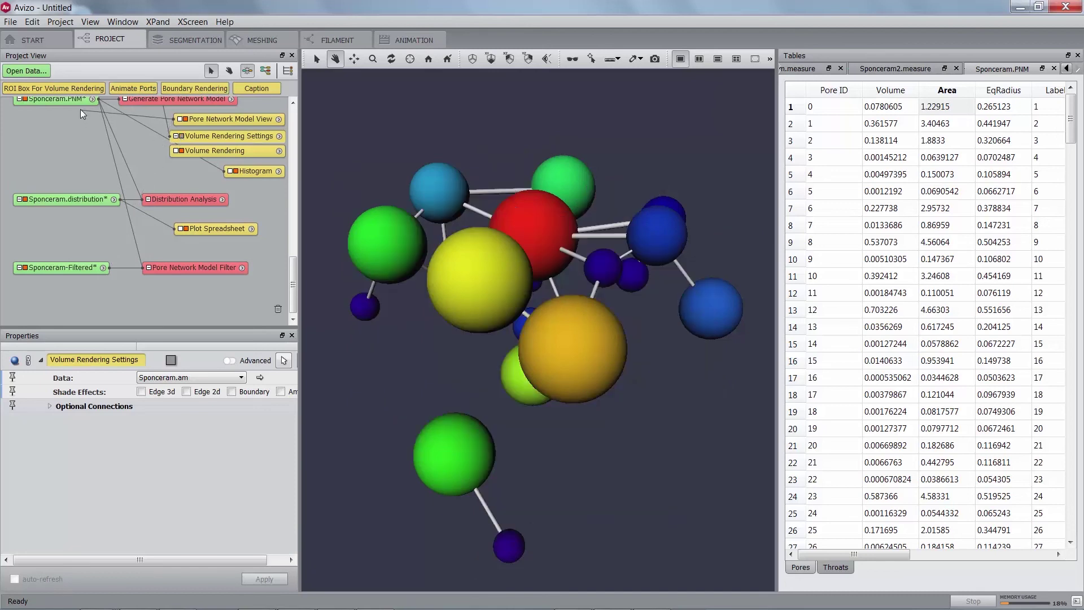
drag(172, 119, 109, 267)
drag(172, 119, 83, 102)
drag(121, 148, 107, 266)
Step: Intersect Sponceram-Filtered with Sponceram.separate using a Pore Intersection module
right_click(73, 267)
text(pore)
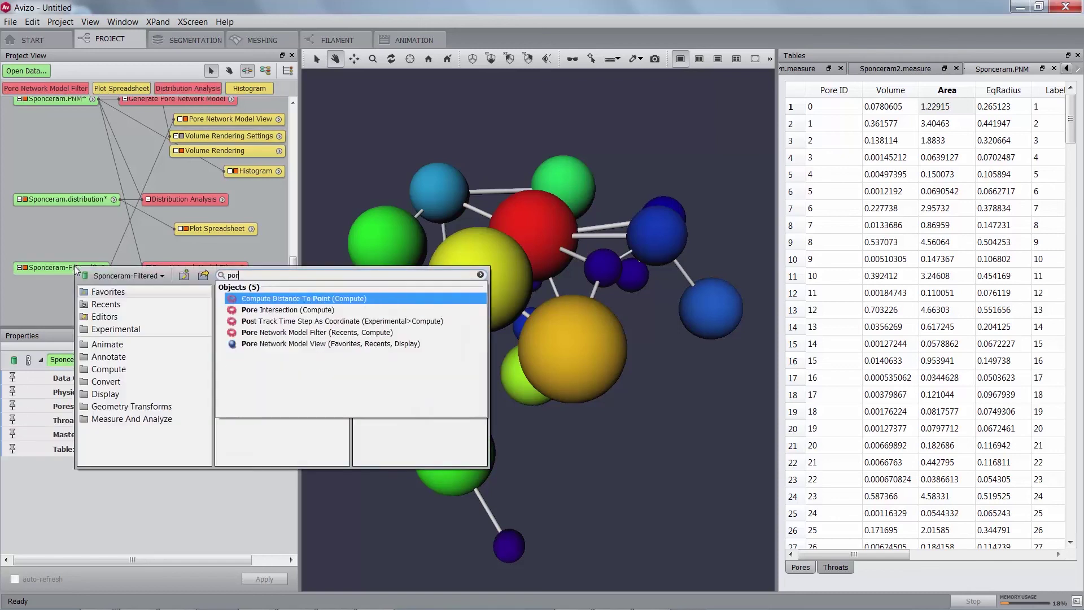
click(275, 299)
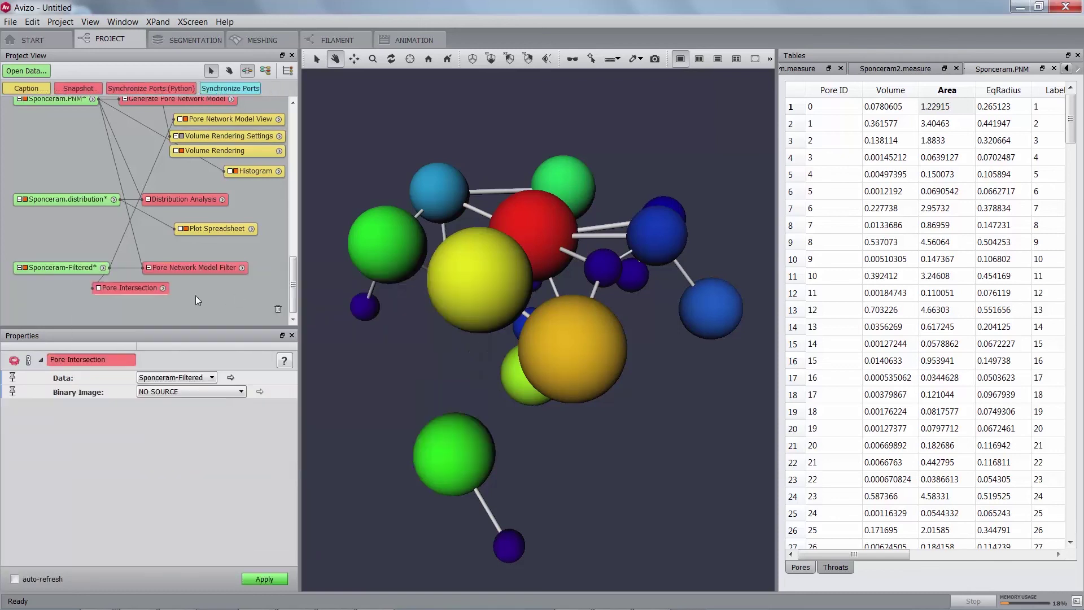
click(189, 391)
click(188, 430)
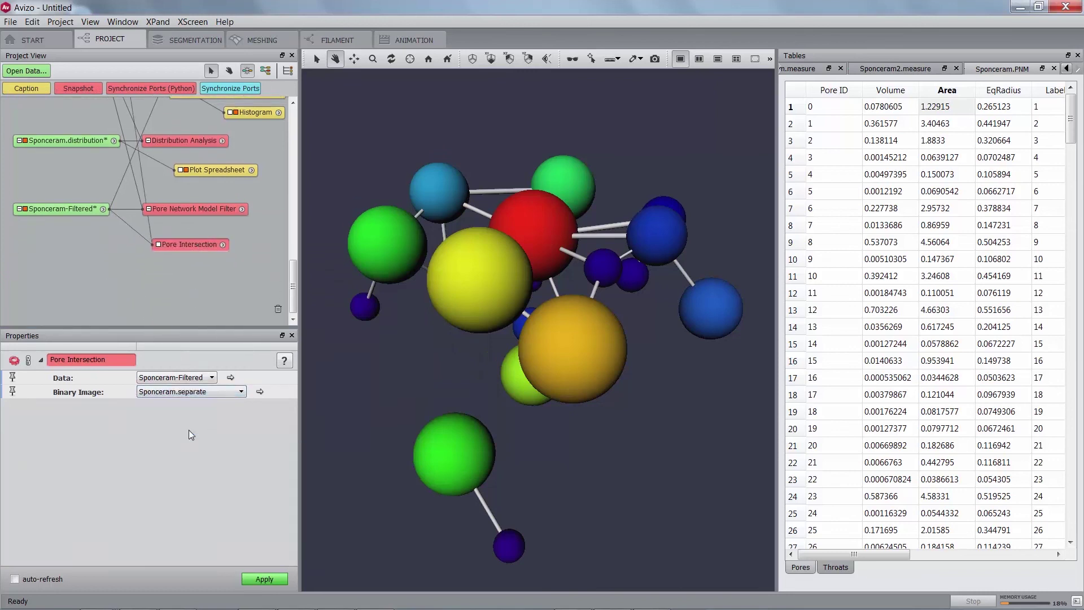
click(263, 578)
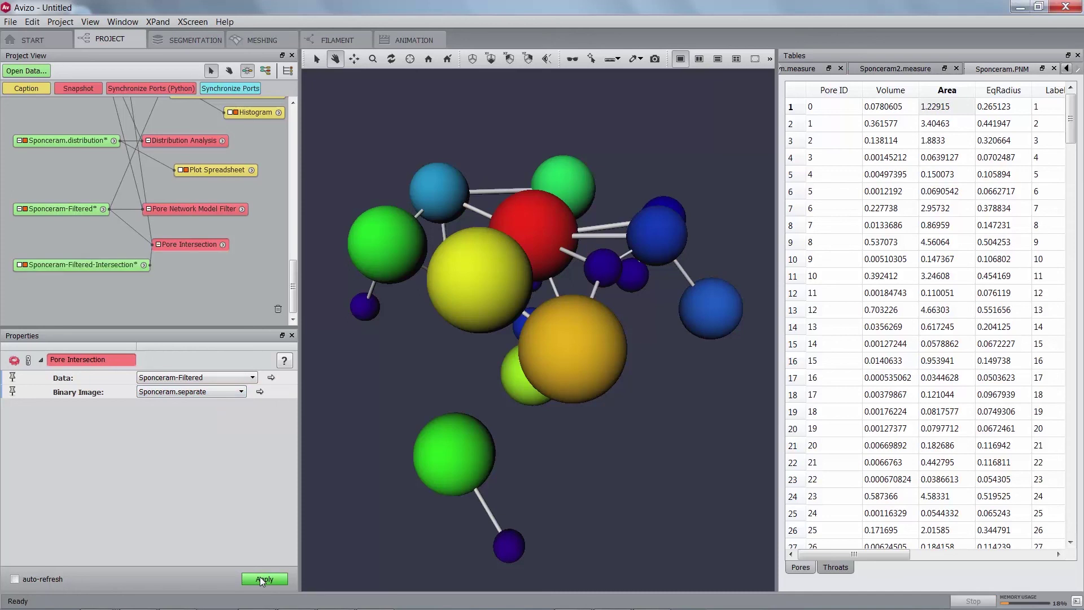
Step: Show the Sponceram-Filtered-Intersection table and widen it to read the Intersection column, e.g. 75.1842
click(67, 264)
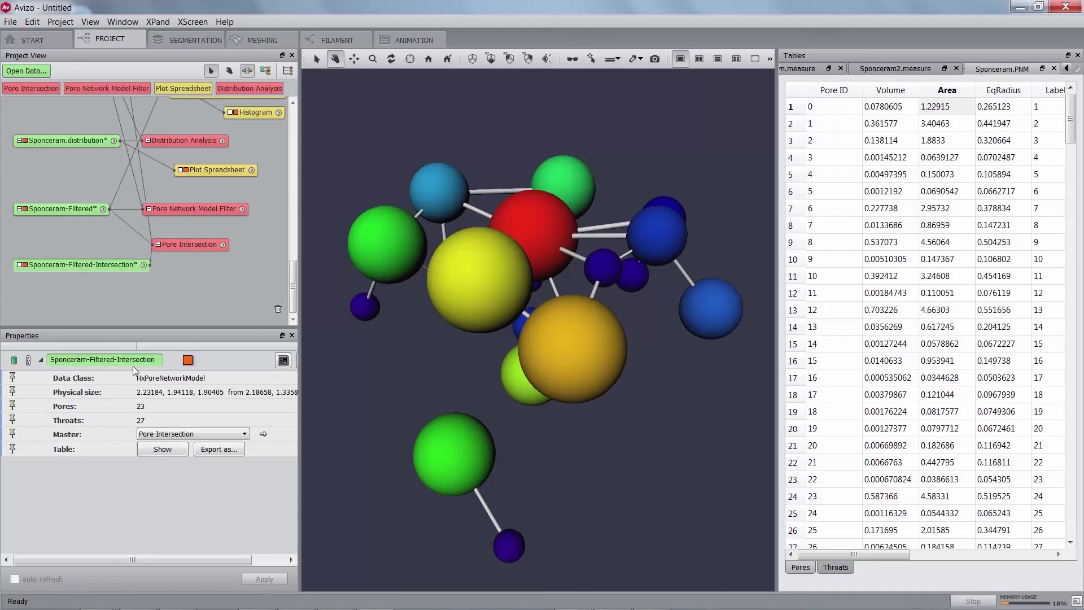
click(162, 450)
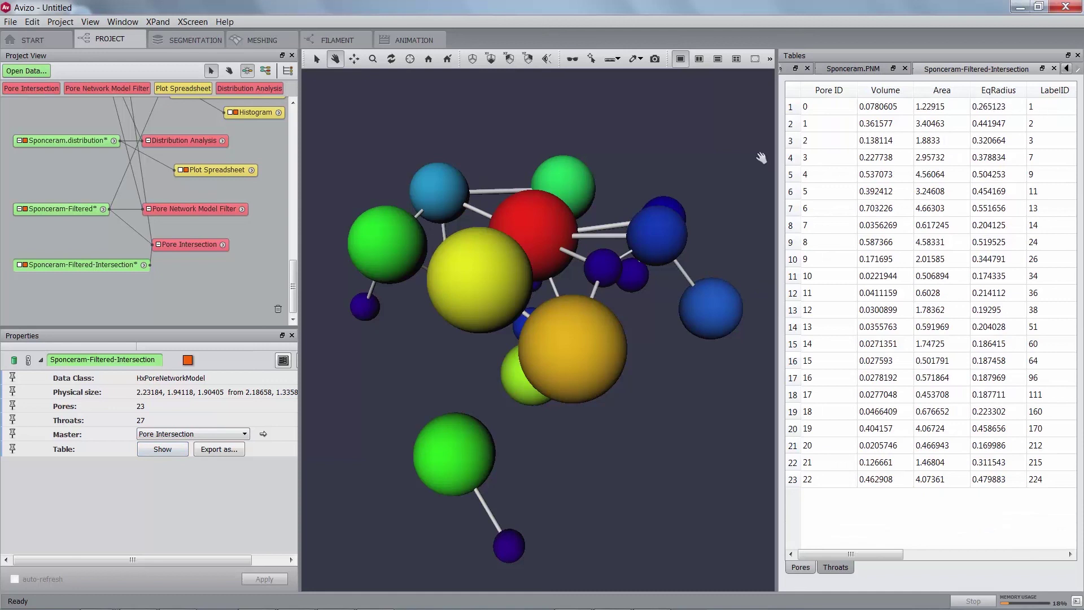
drag(777, 159, 688, 160)
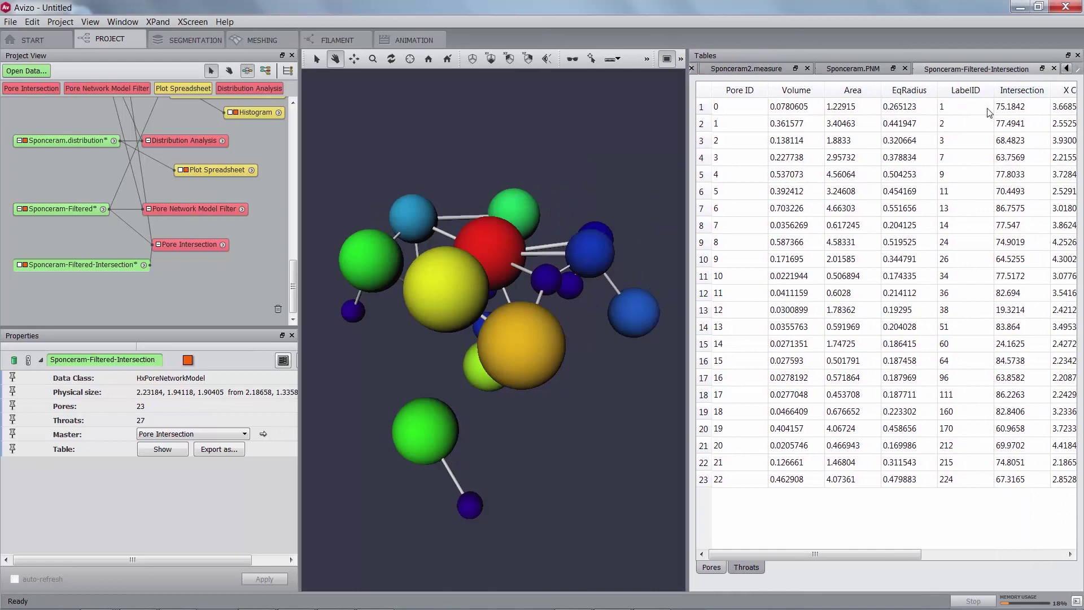
click(1022, 109)
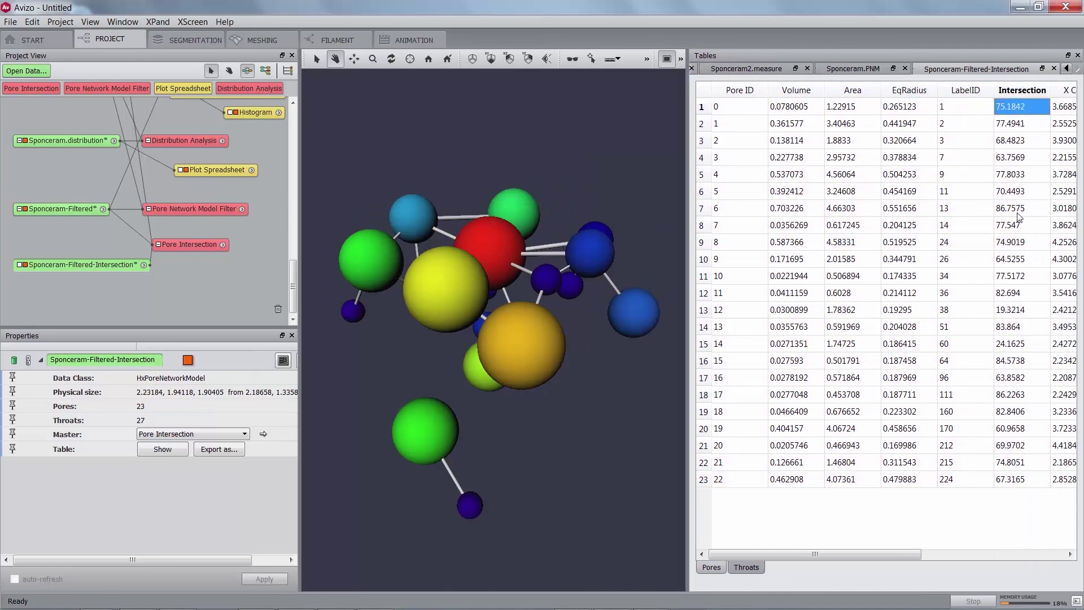